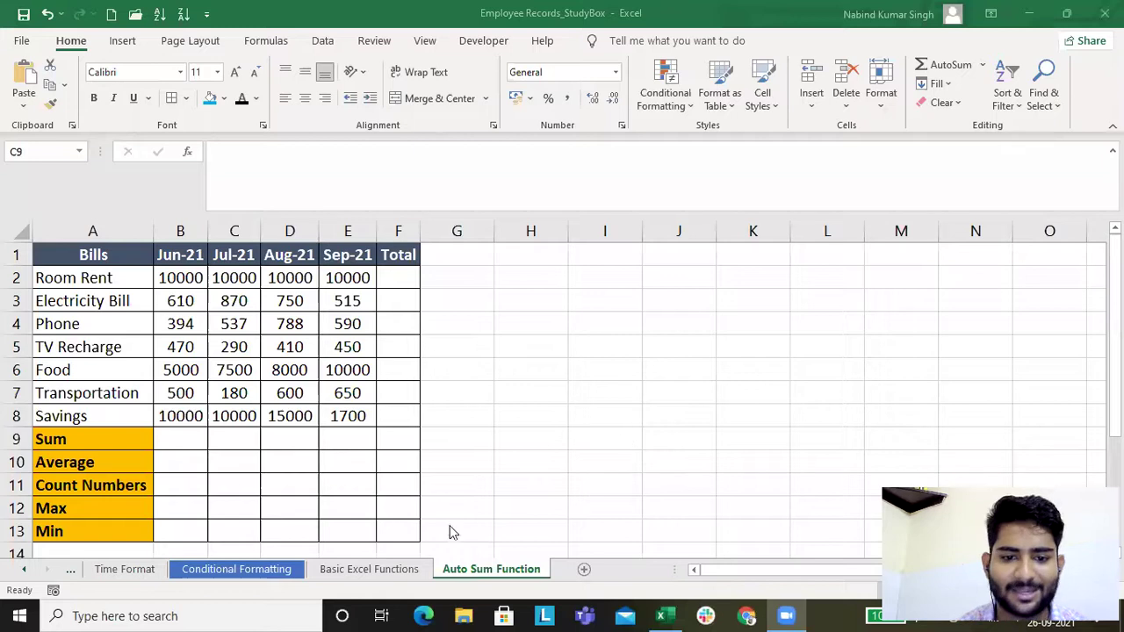
Review the Sum through Min formulas on the completed Basic Excel Functions sheet, then return.
key("alt+Tab")
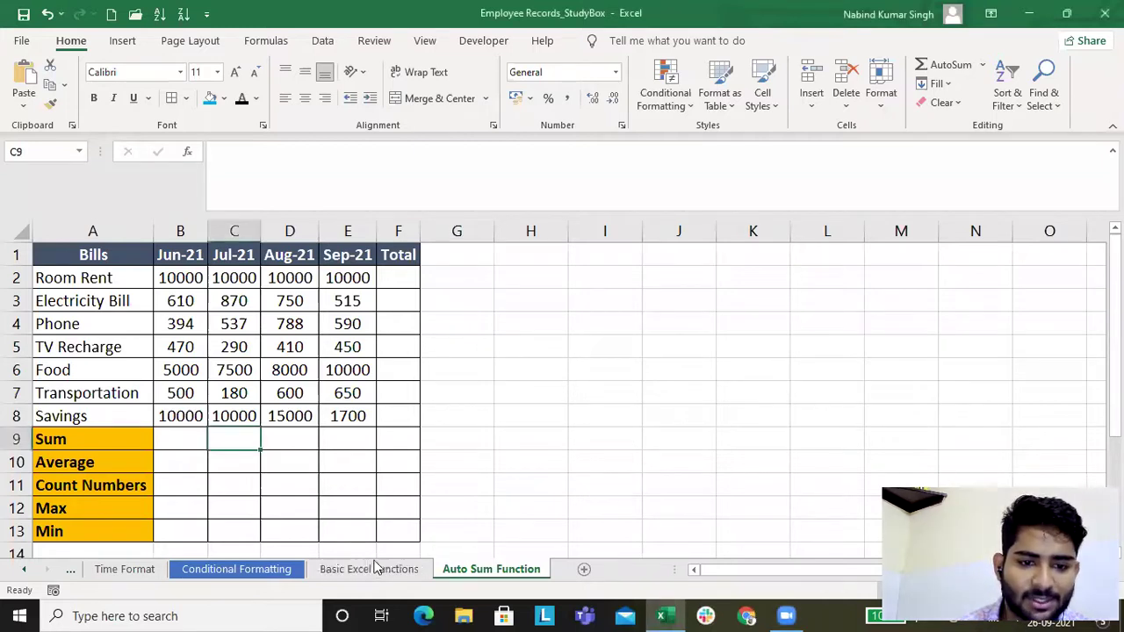
left_click(368, 570)
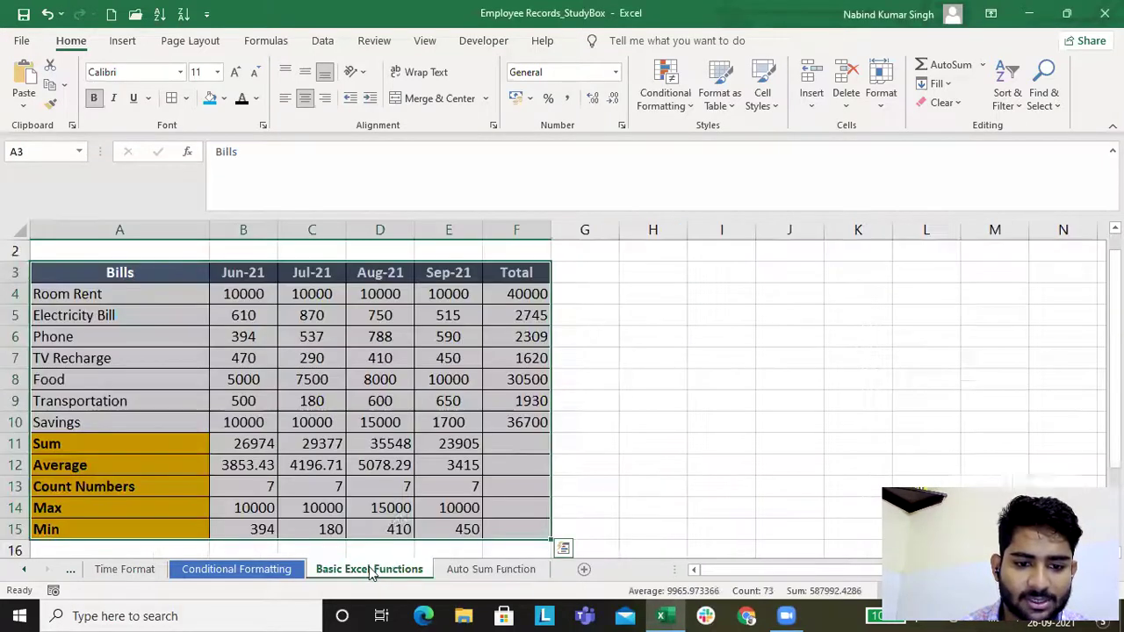
left_click(259, 443)
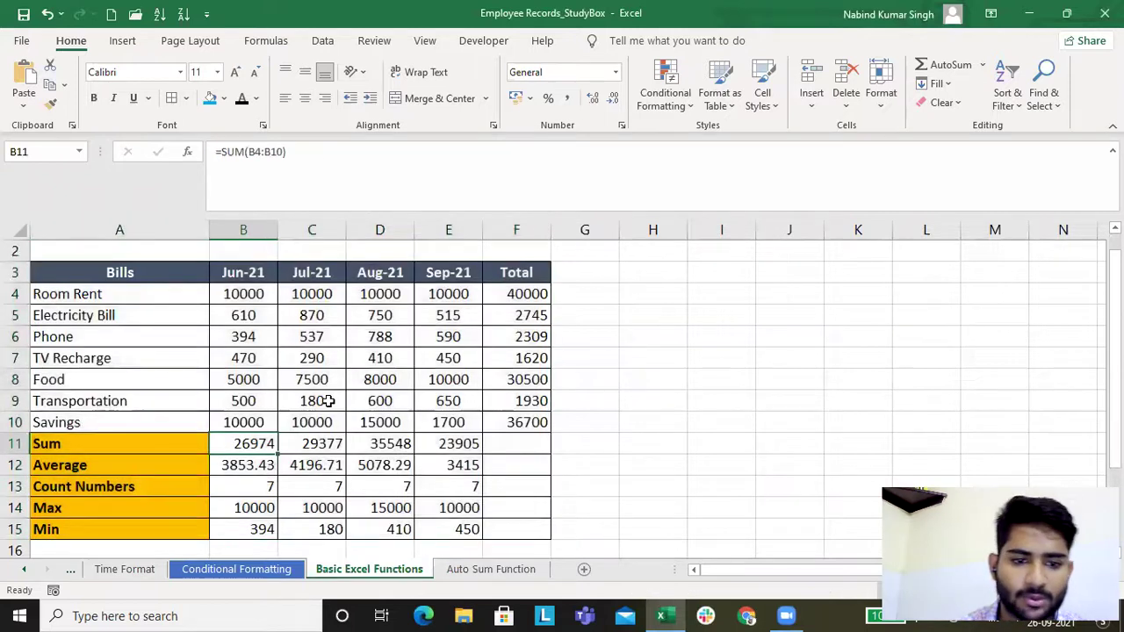
left_click(305, 442)
left_click(305, 460)
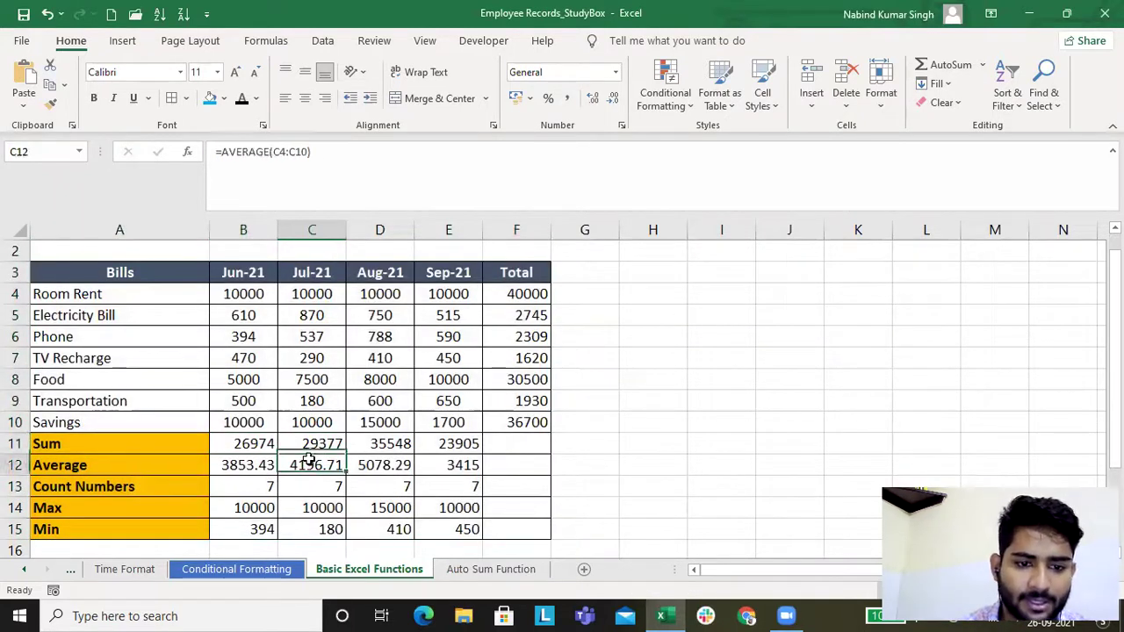
left_click(305, 492)
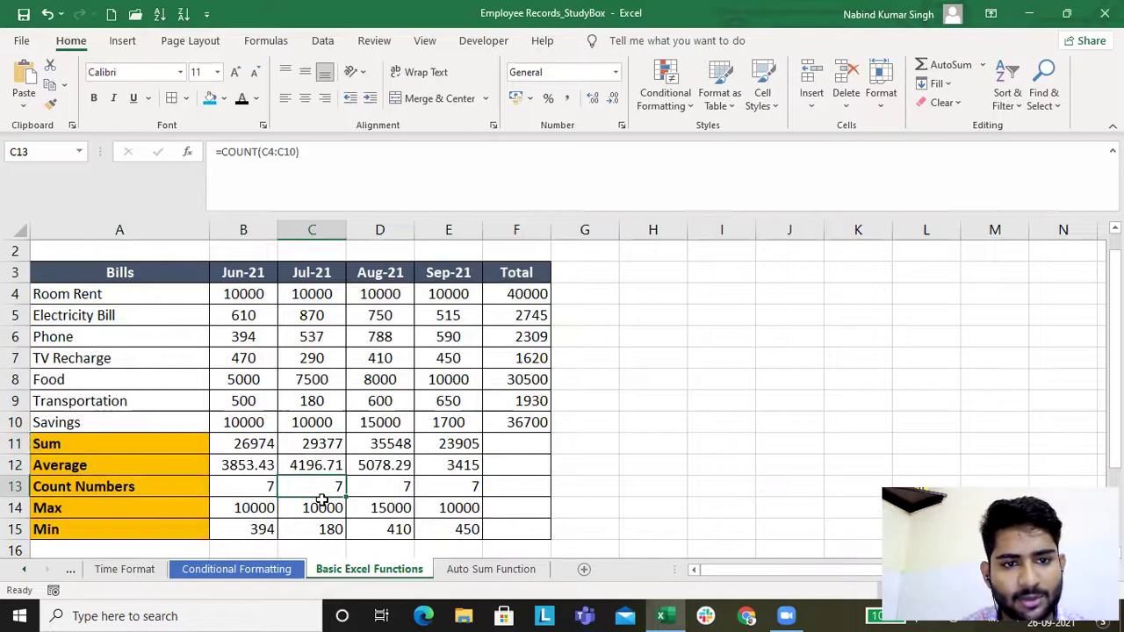
left_click(322, 499)
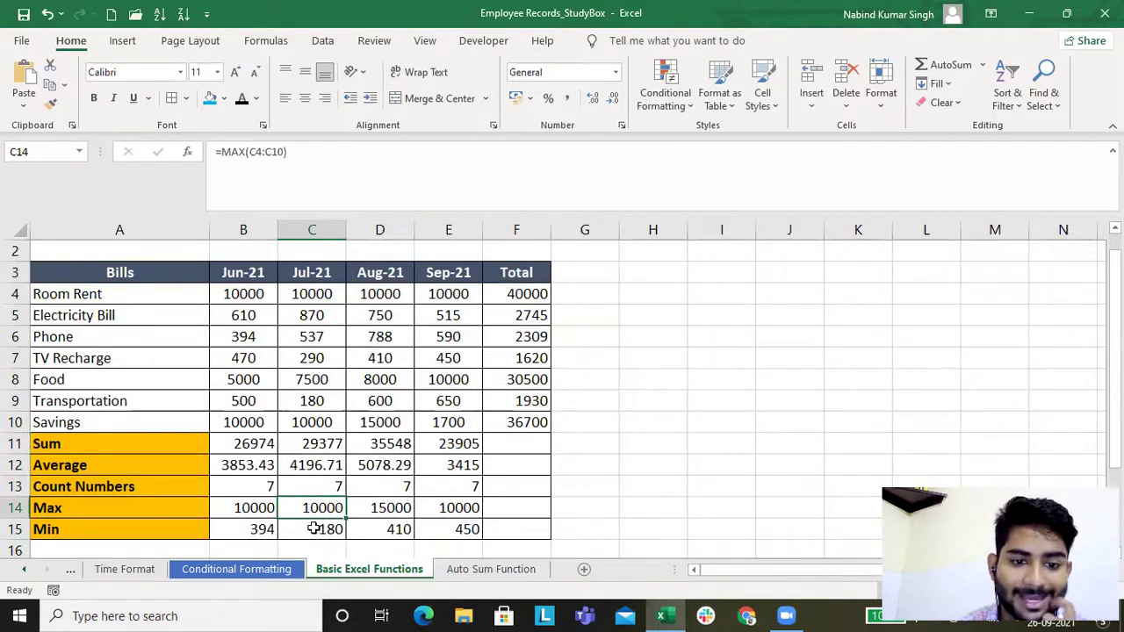
left_click(314, 532)
left_click(472, 571)
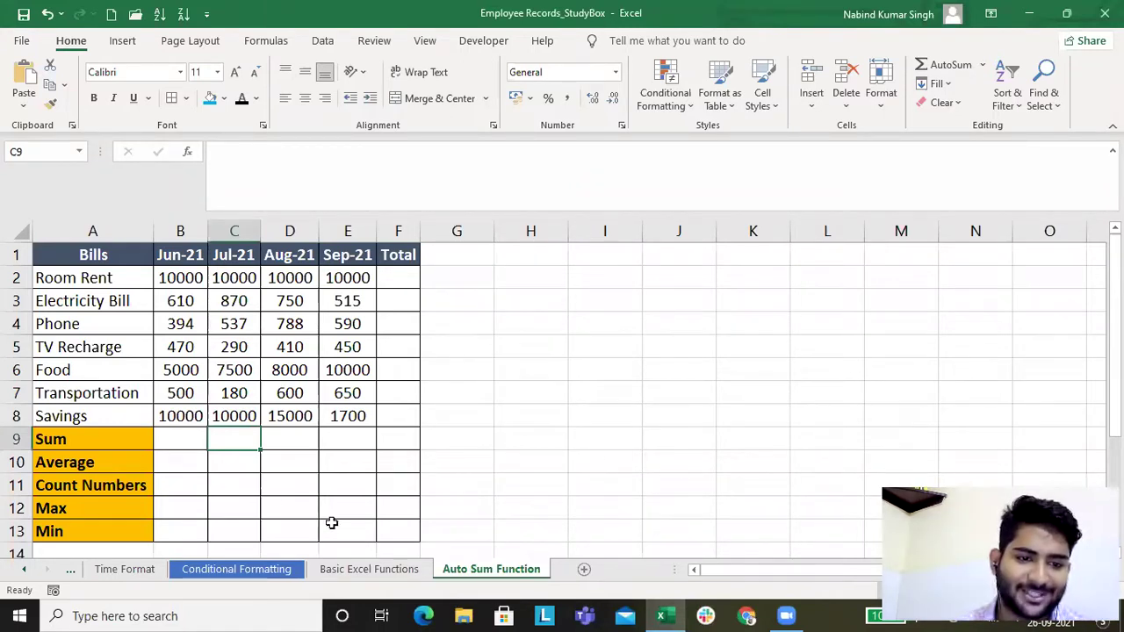
With the Jun-21 Sum cell B9 selected, bring up the Formulas AutoSum list.
left_click(178, 438)
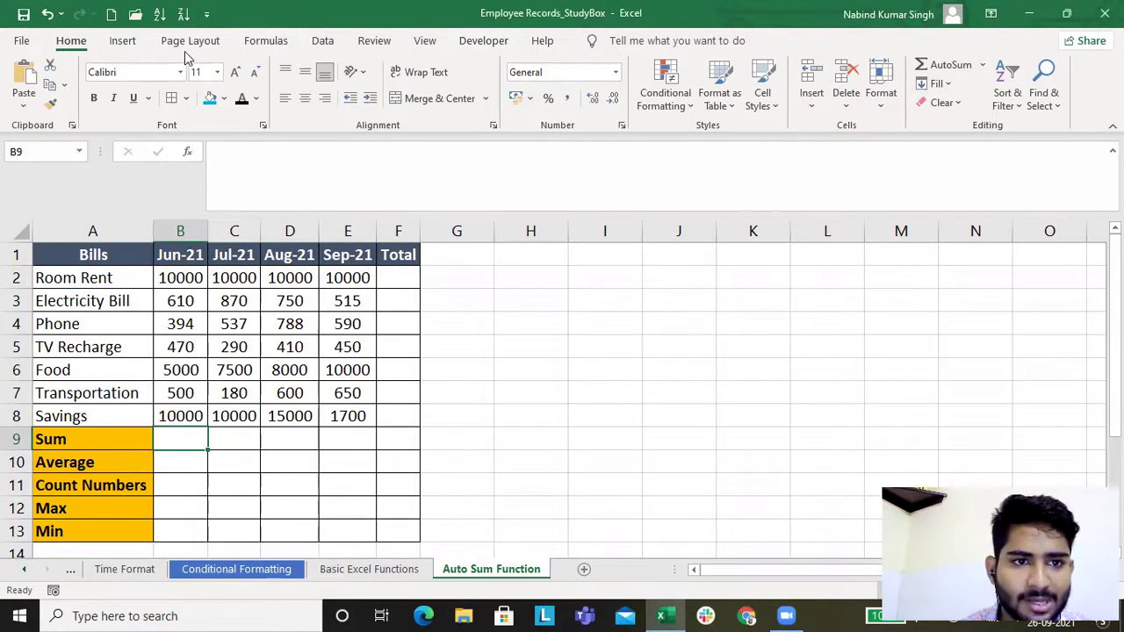
left_click(270, 43)
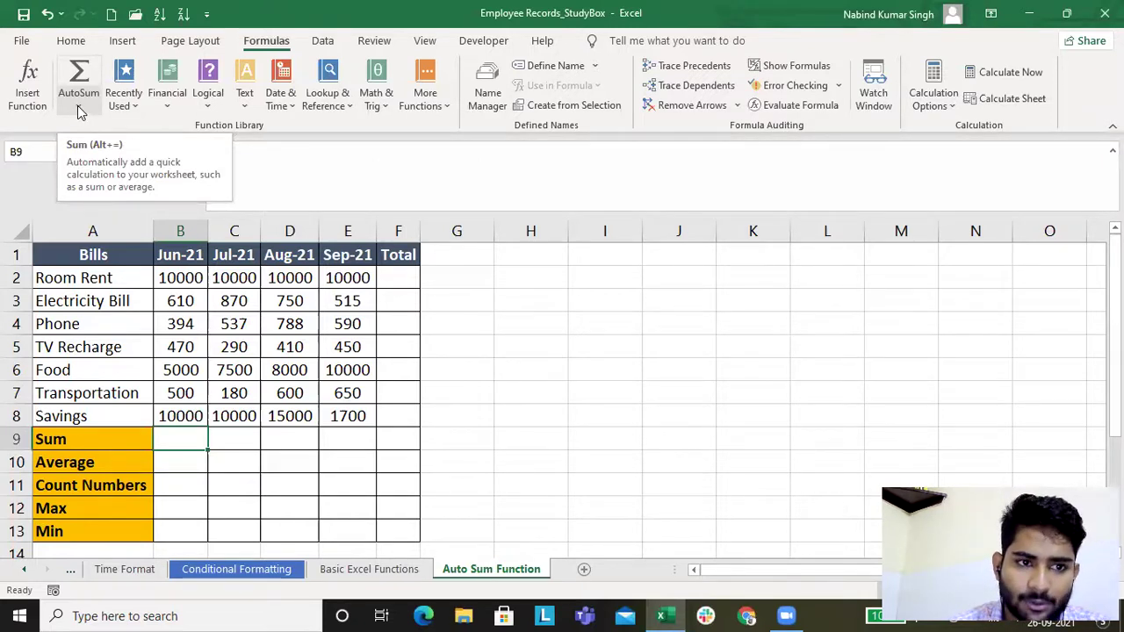
left_click(77, 105)
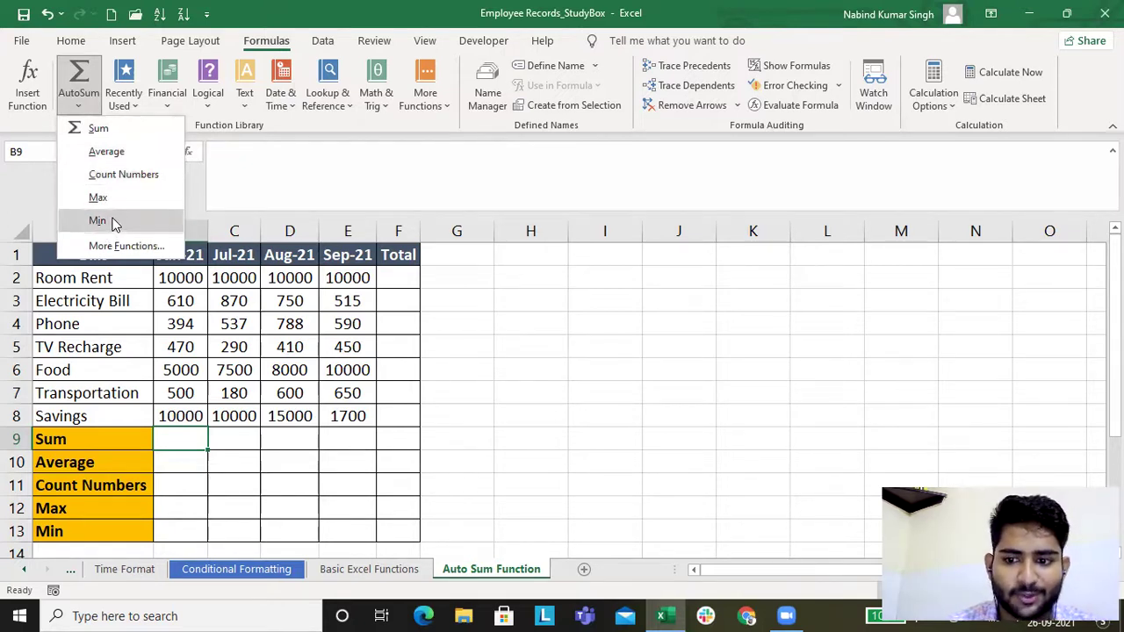
left_click(176, 436)
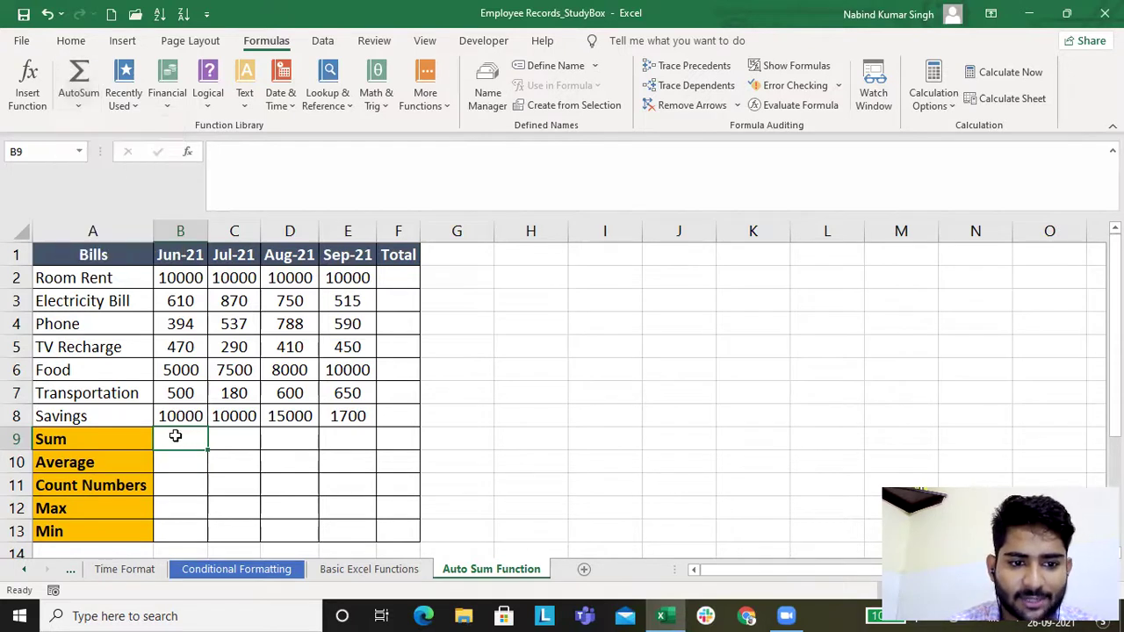
left_click(79, 105)
Insert =SUM(B2:B8) into B9 and confirm it, showing 26974.
left_click(98, 129)
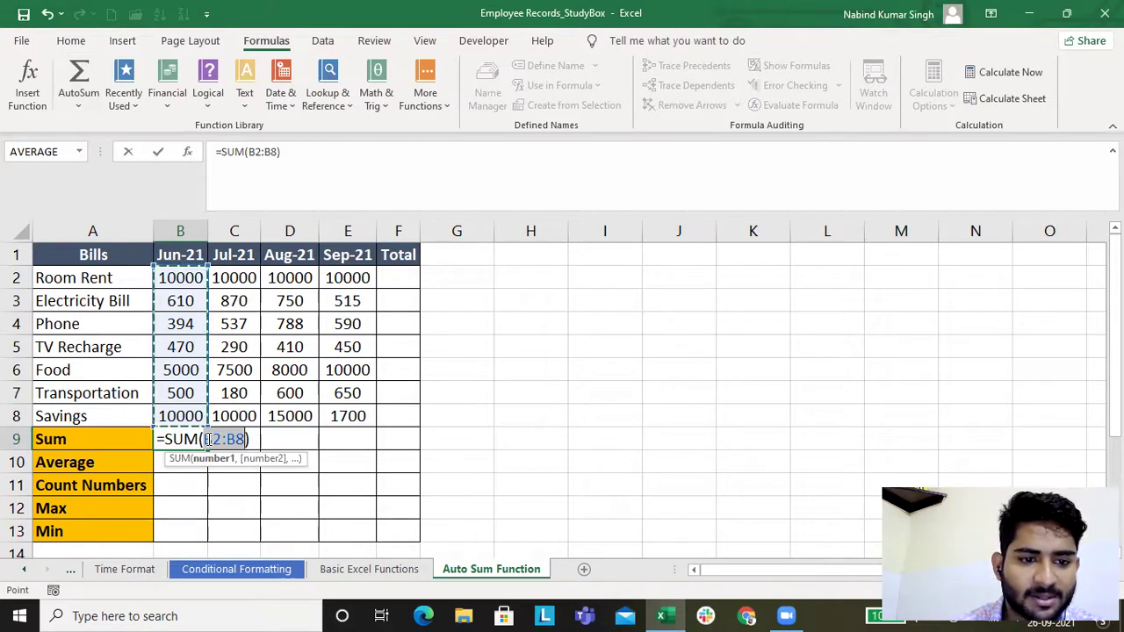
key("Return")
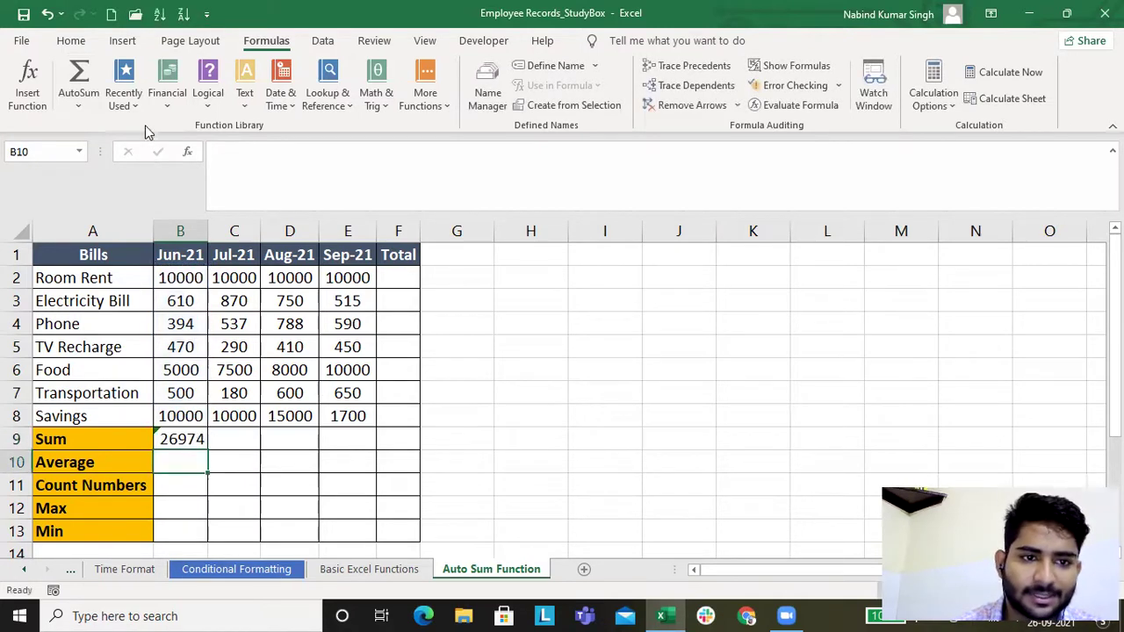
Add an AVERAGE in B10, correcting its range from B2:B9 to B2:B8, giving 3853.
left_click(78, 107)
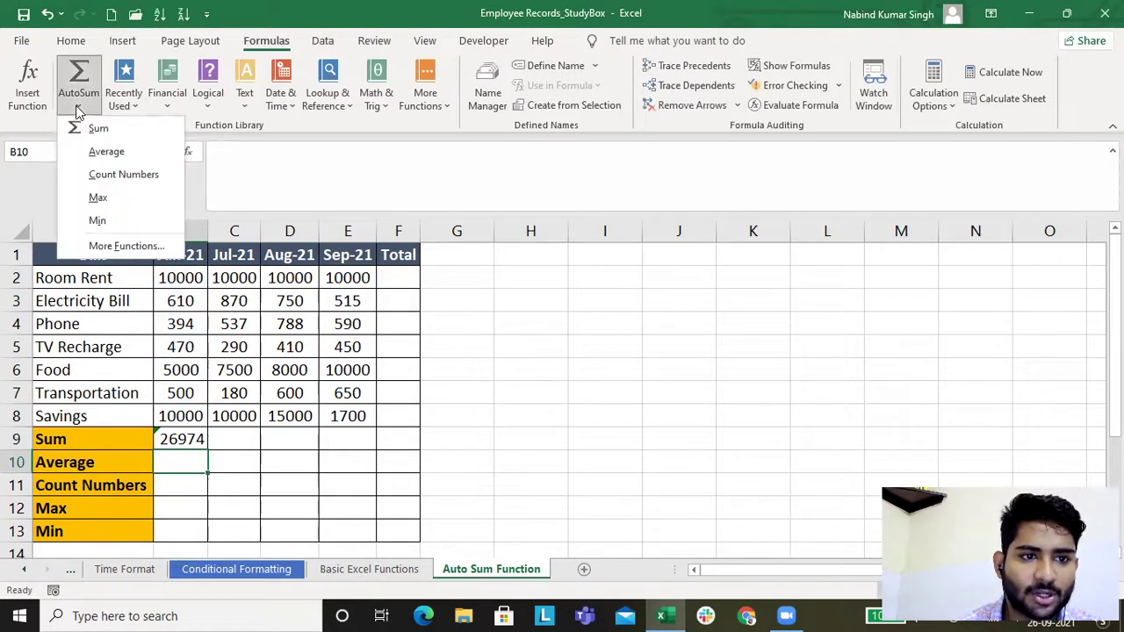
left_click(95, 151)
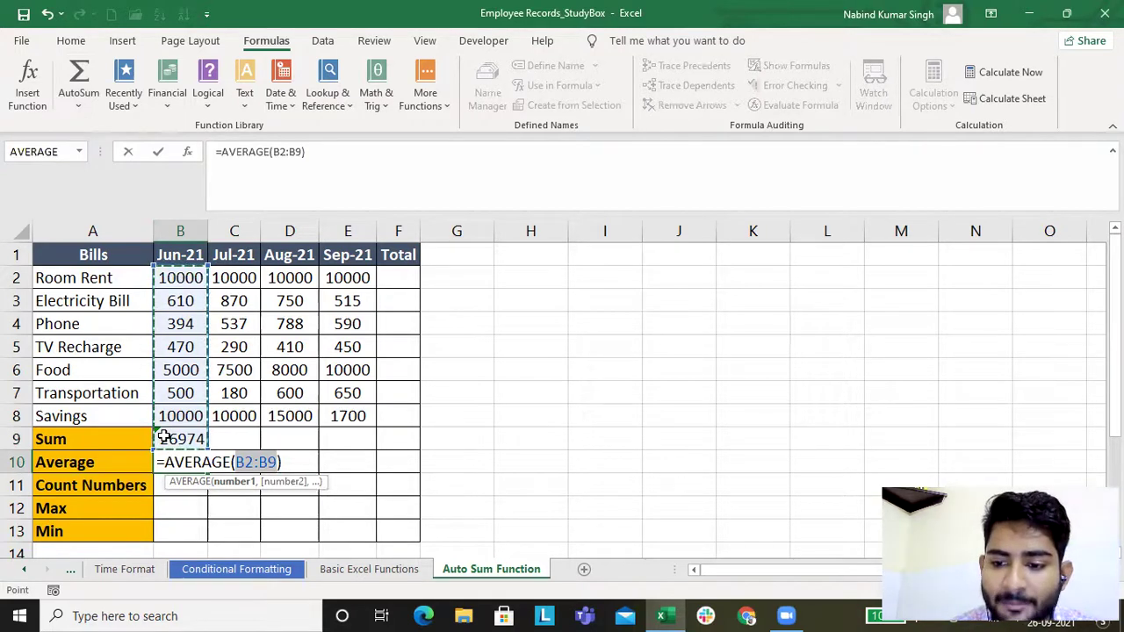
left_click(268, 461)
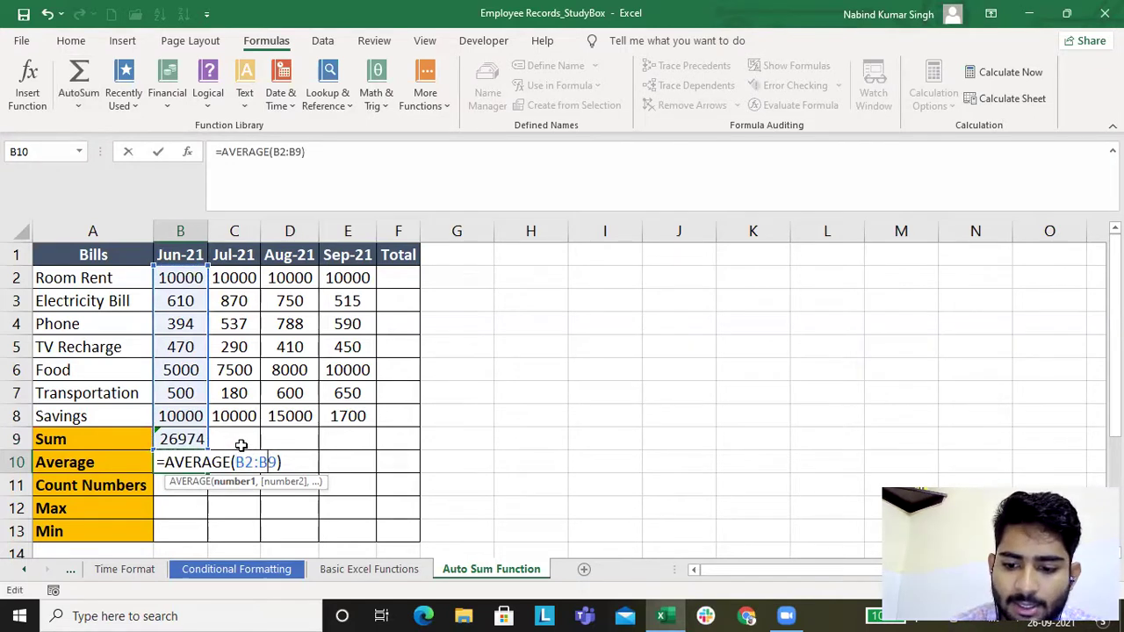
key("BackSpace")
type("8")
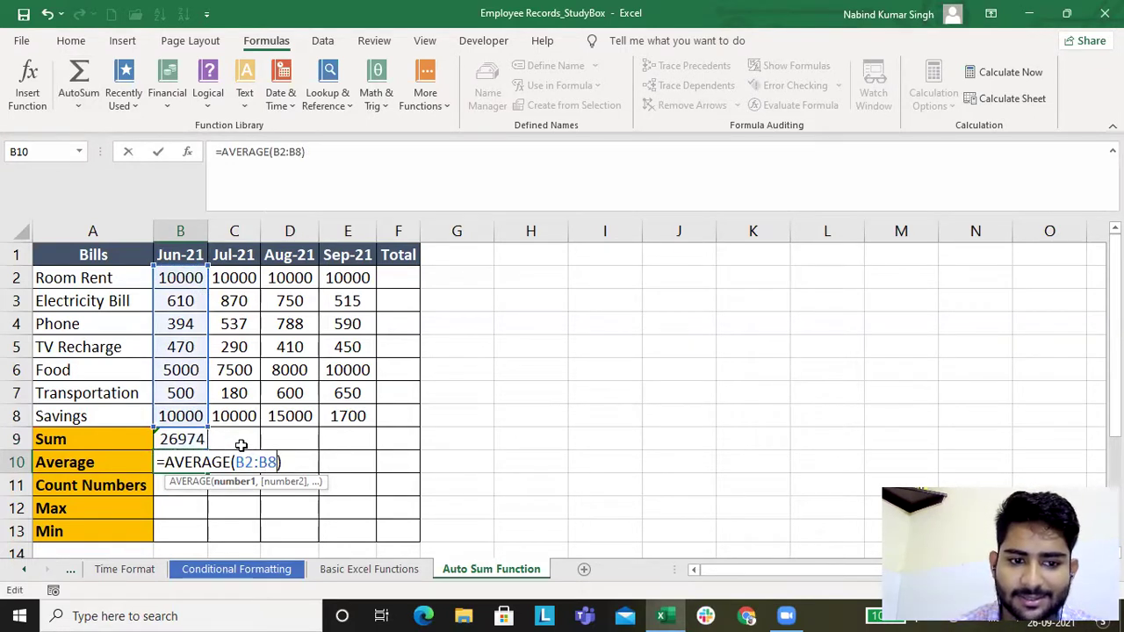
key("Return")
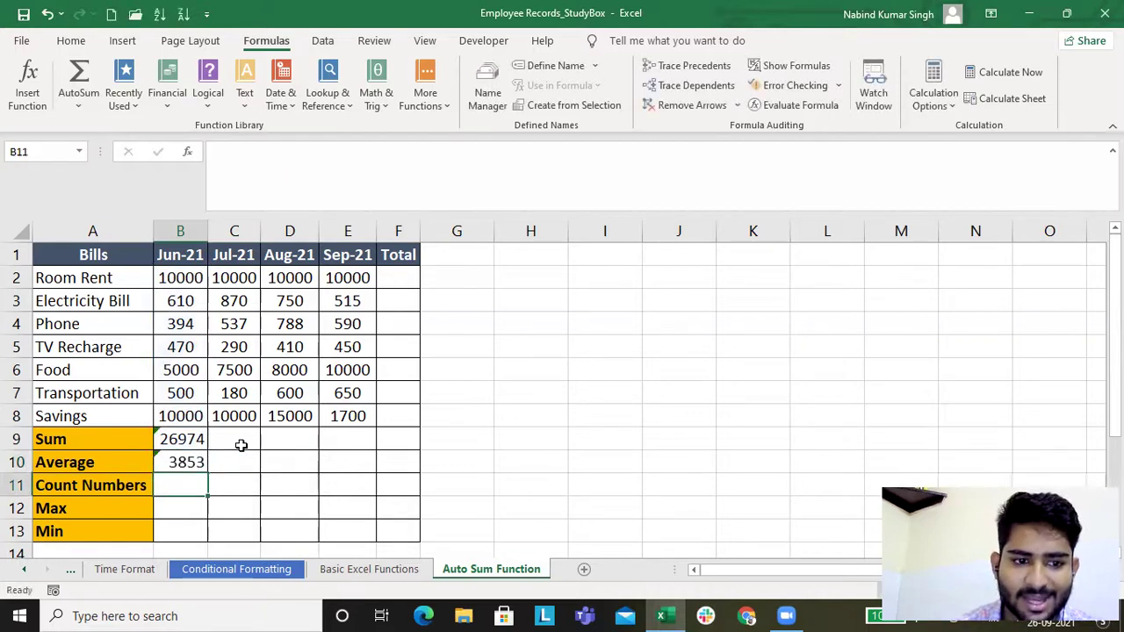
Remove the stray equals sign from B11, leaving the cell empty.
type("=")
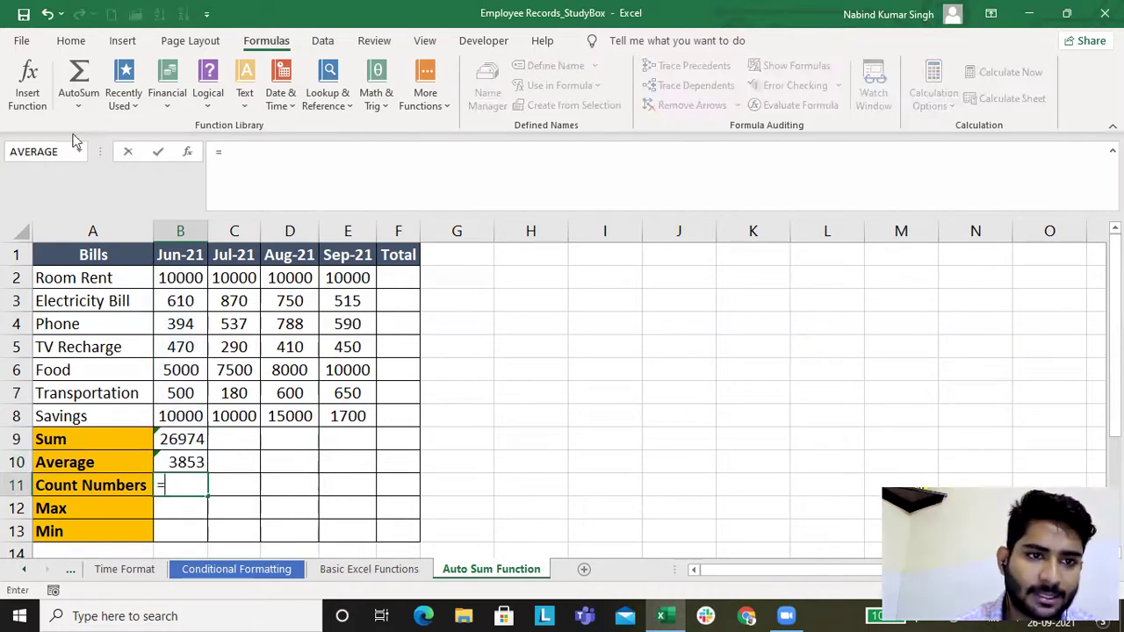
left_click(78, 105)
left_click(99, 176)
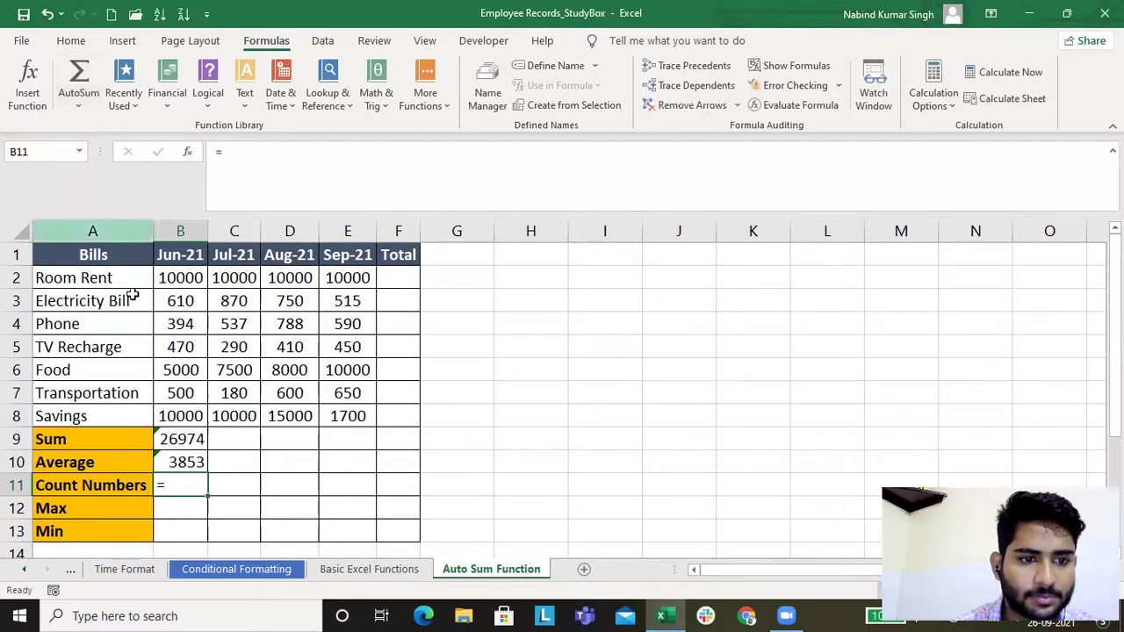
double_click(188, 485)
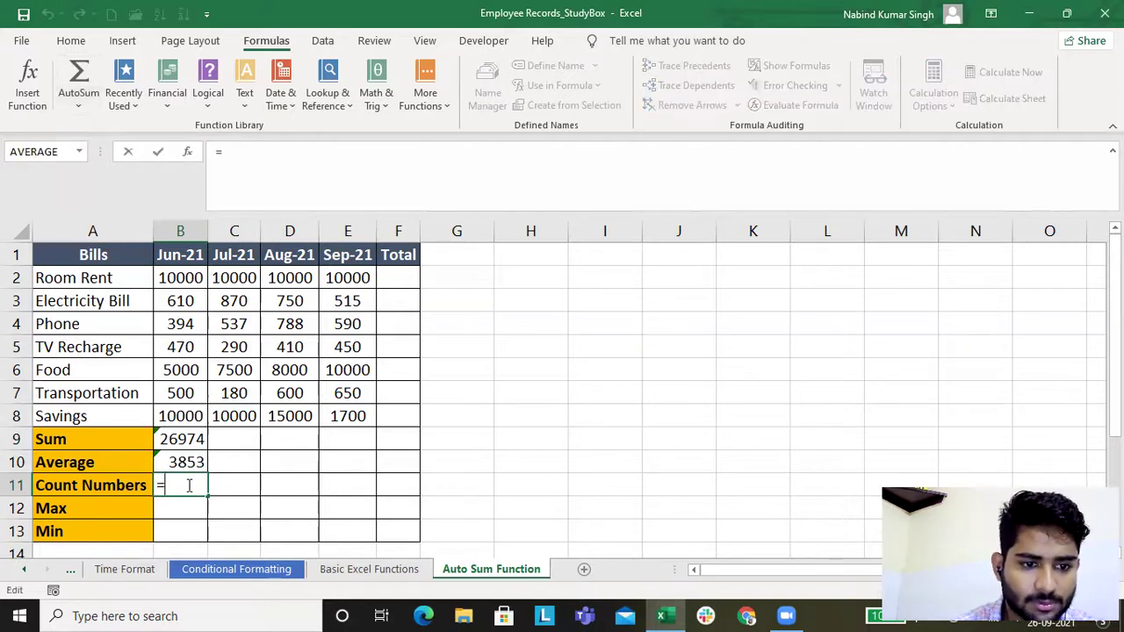
key("BackSpace")
key("Escape")
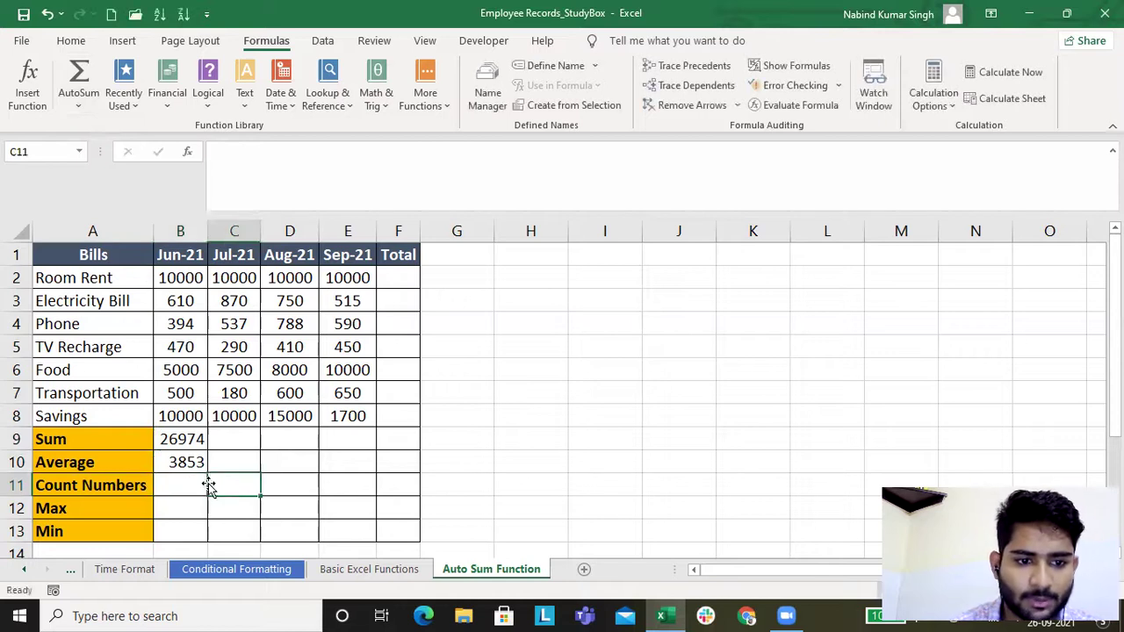
Add a COUNT over B2:B8 in B11, showing 7.
left_click(79, 107)
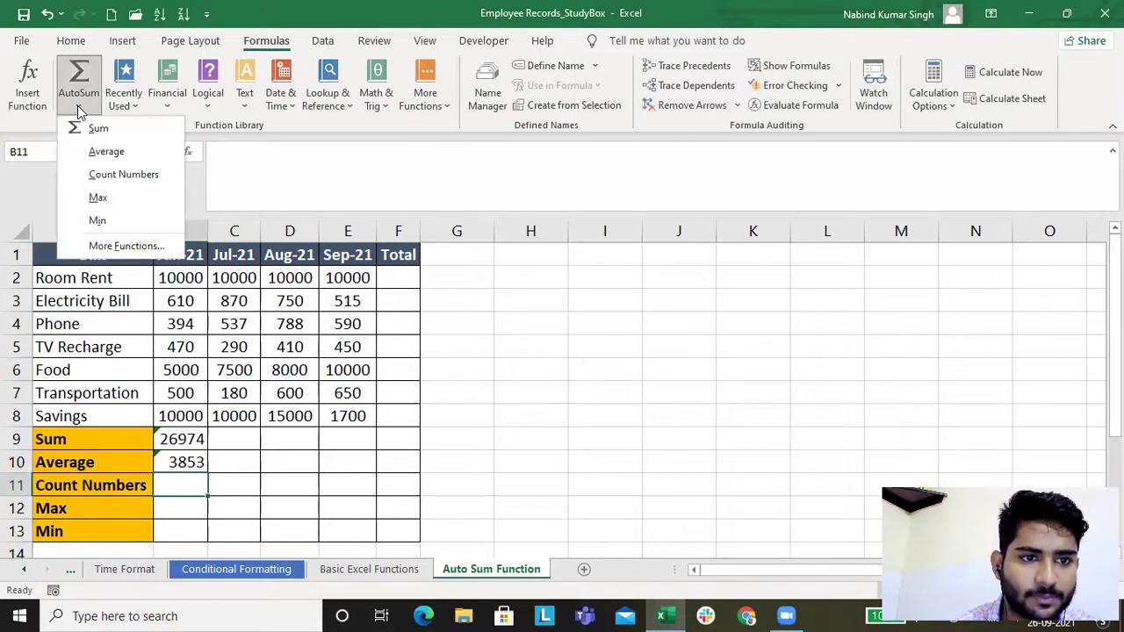
left_click(97, 175)
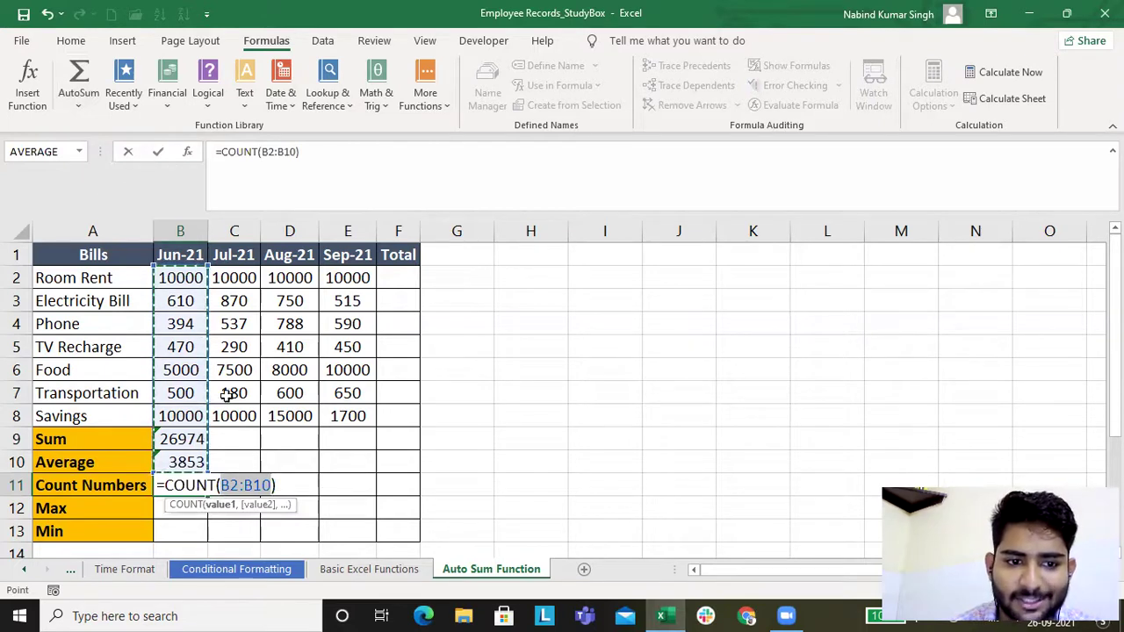
left_click_drag(182, 281, 185, 414)
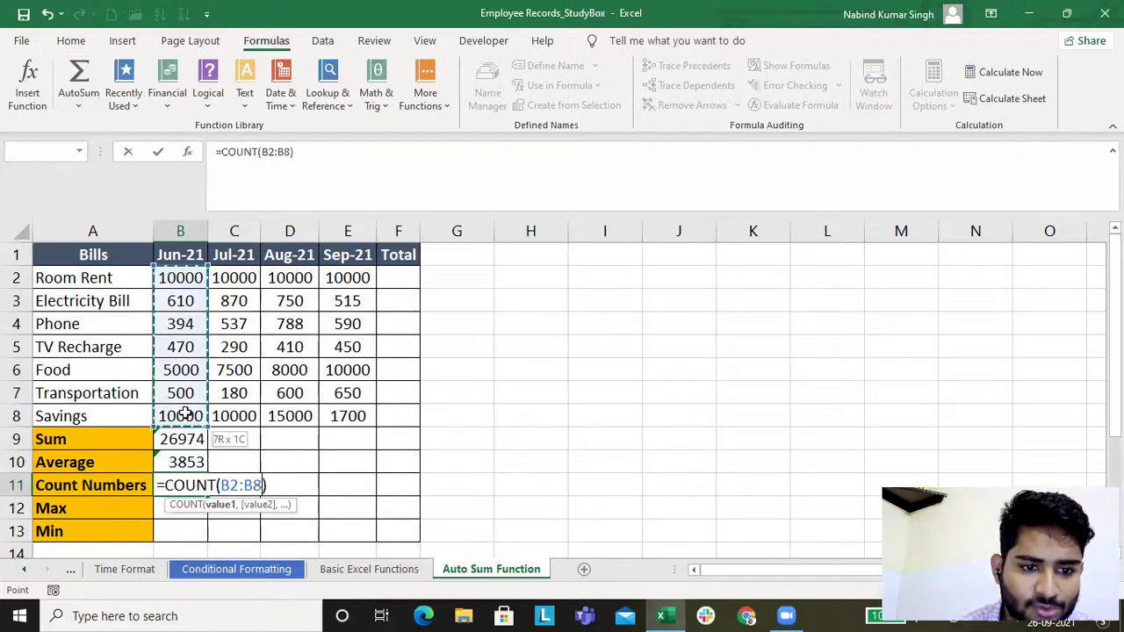
key("Return")
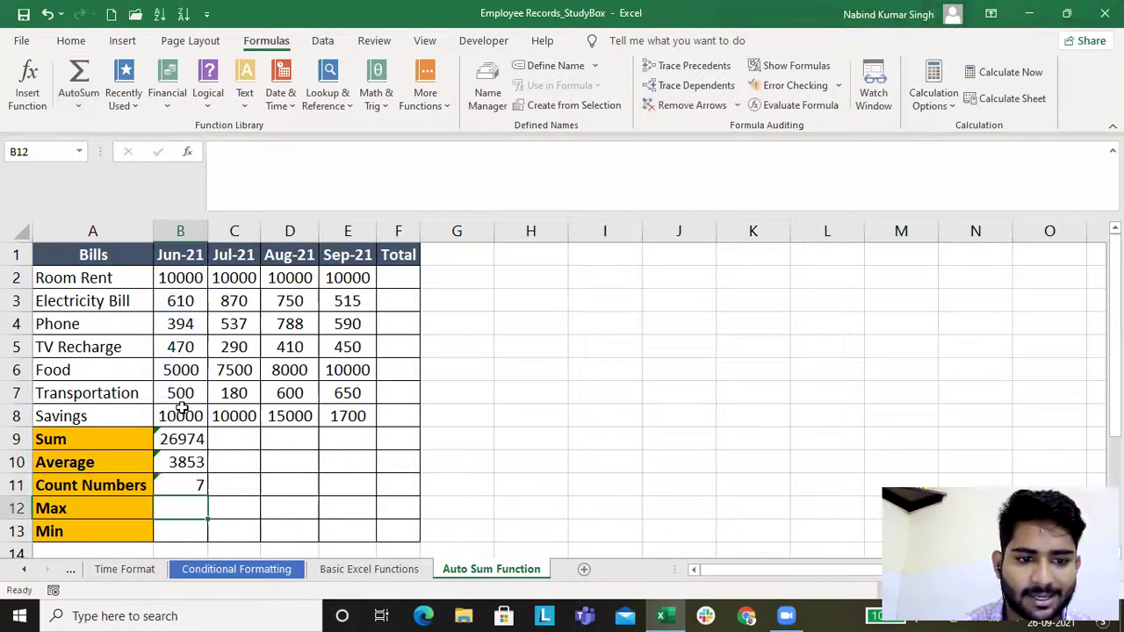
Put a MAX over B2:B8 in B12, showing 10000.
left_click(79, 107)
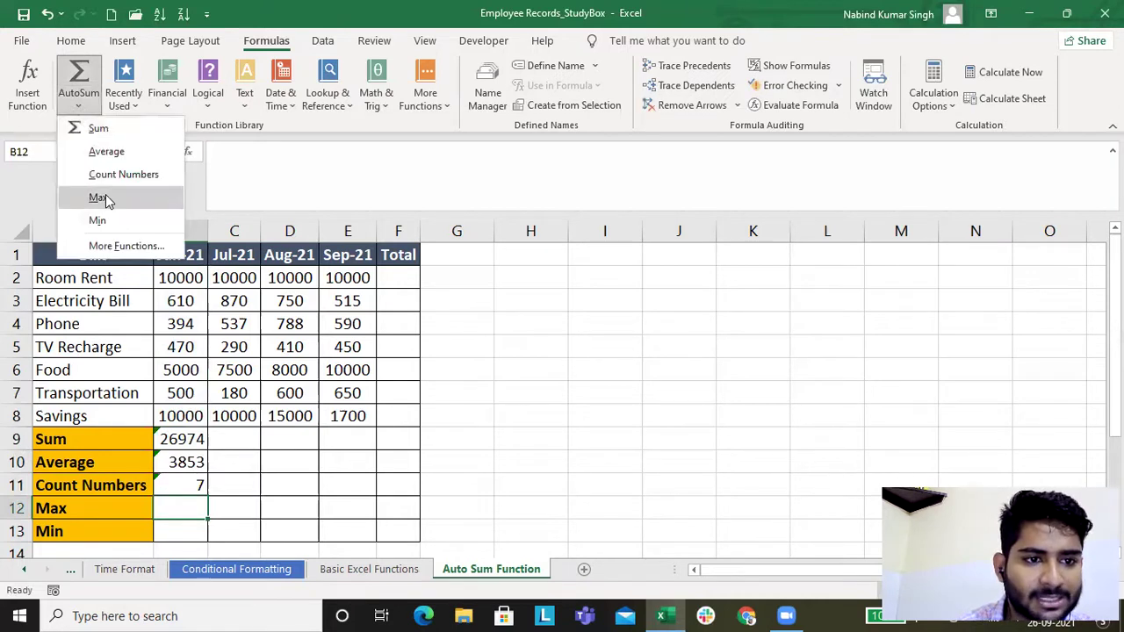
left_click(103, 198)
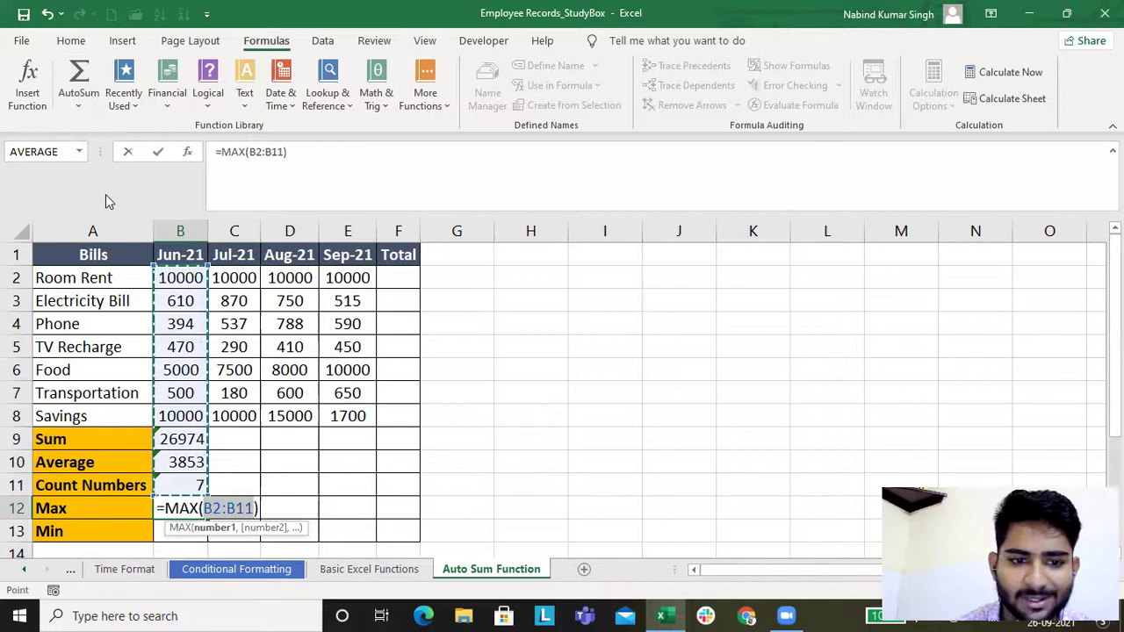
left_click_drag(179, 277, 173, 410)
key("Return")
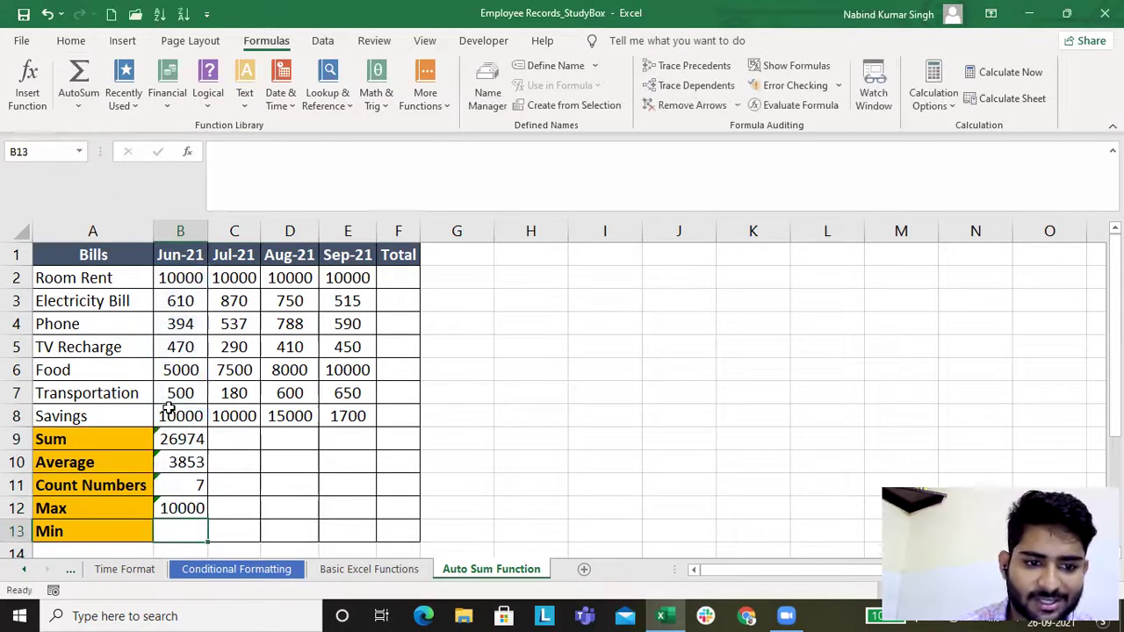
Put a MIN over B2:B8 in B13, showing 394.
left_click(77, 105)
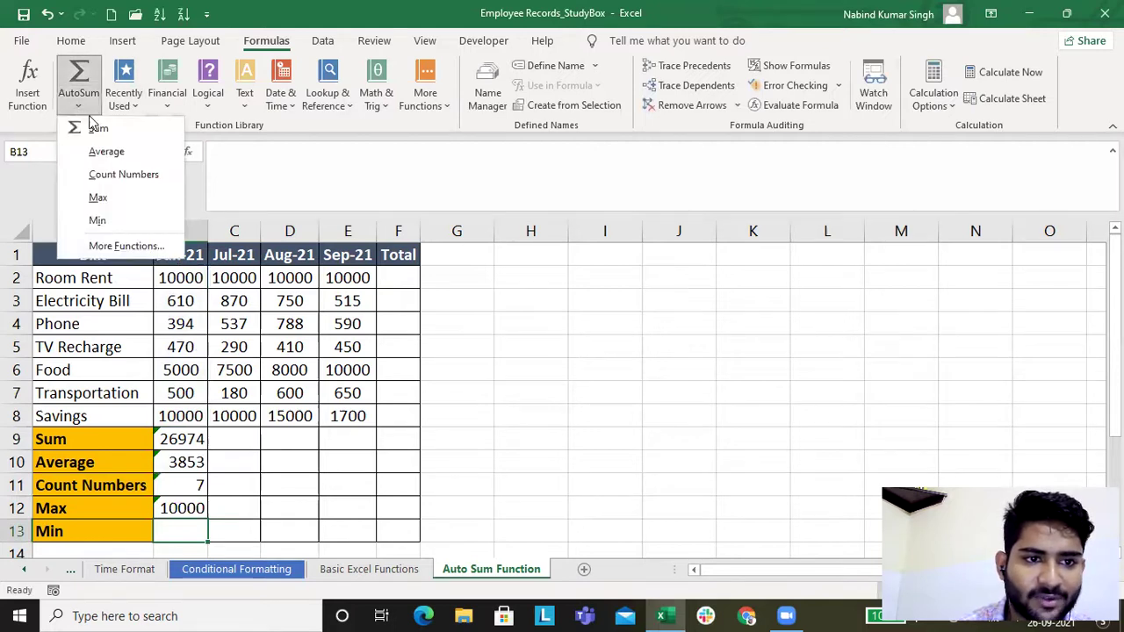
left_click(104, 227)
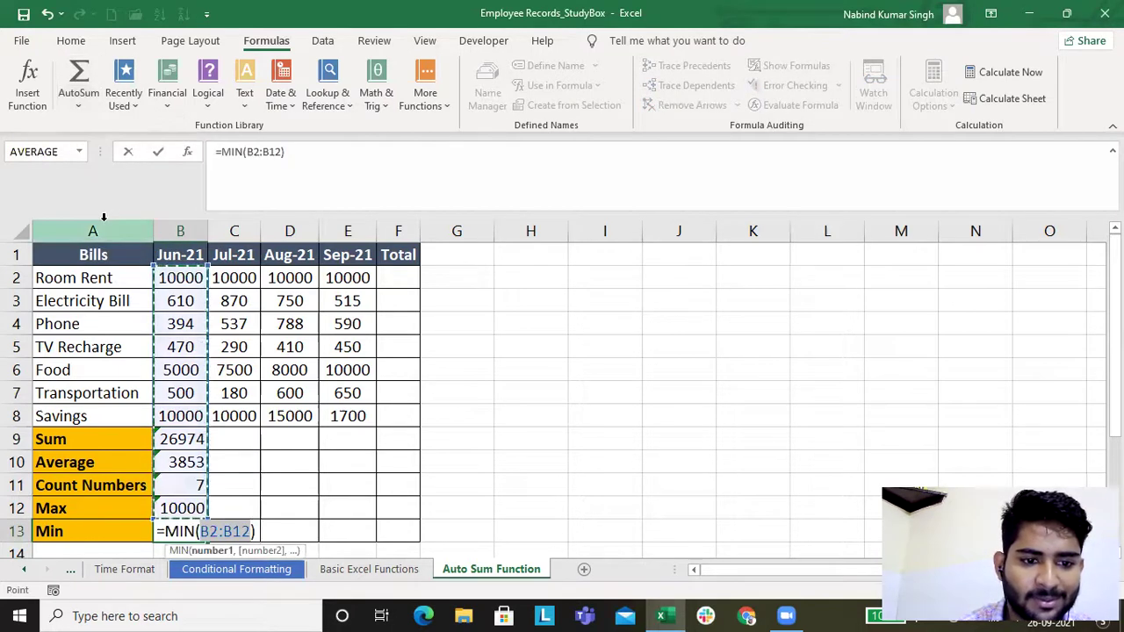
left_click(176, 278)
left_click_drag(177, 277, 171, 416)
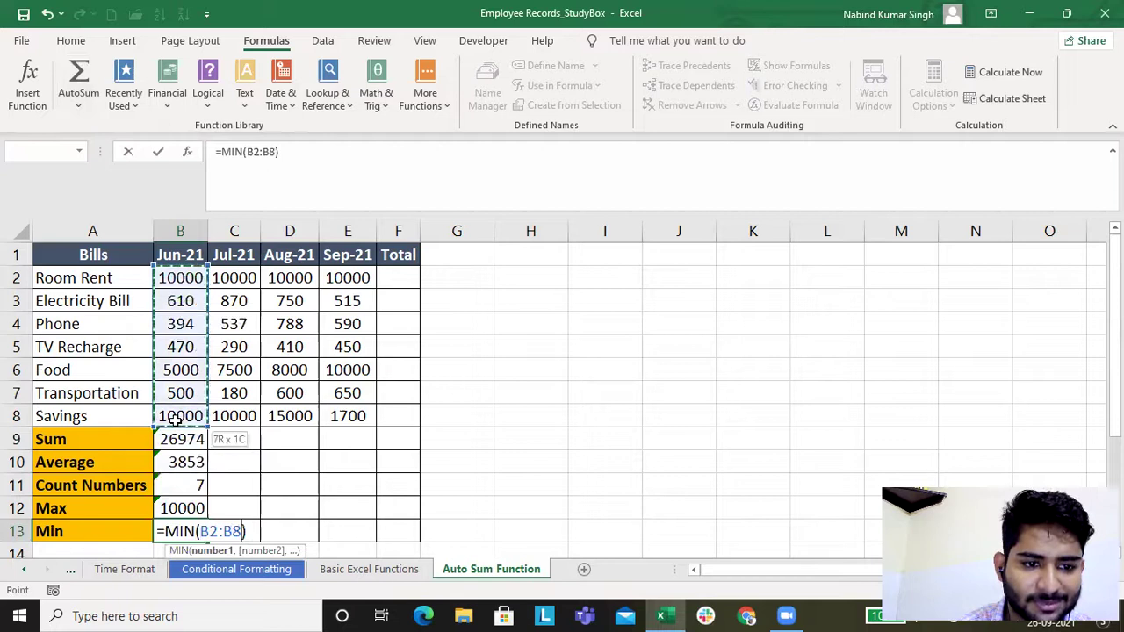
key("Return")
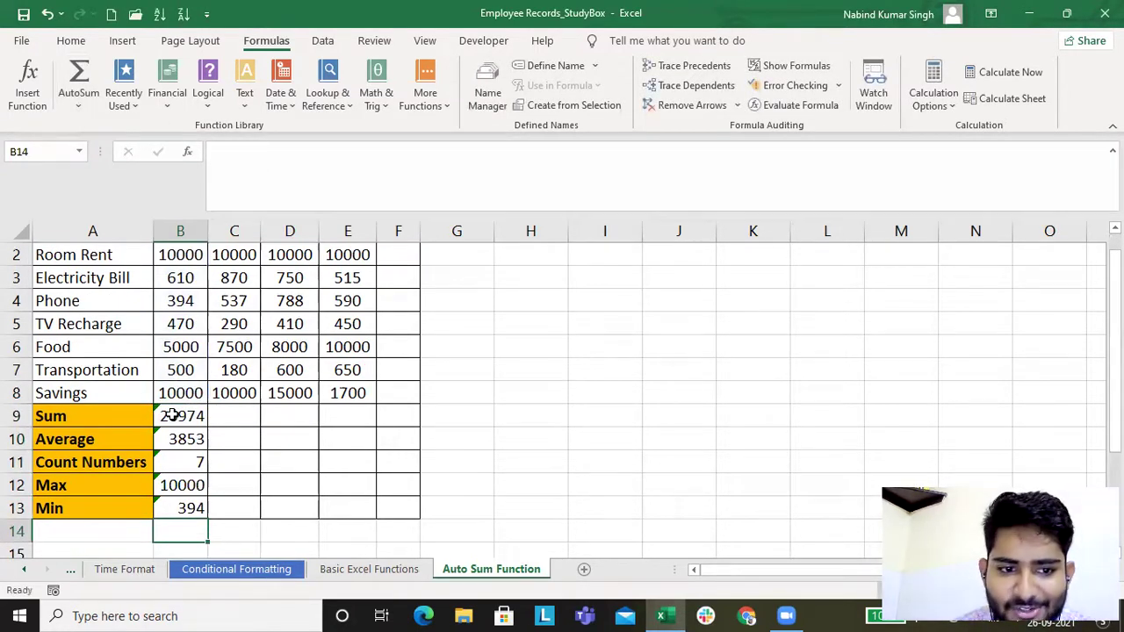
Fill the B9:B13 summary formulas right across columns C to E with Ctrl+R.
left_click_drag(173, 417, 171, 501)
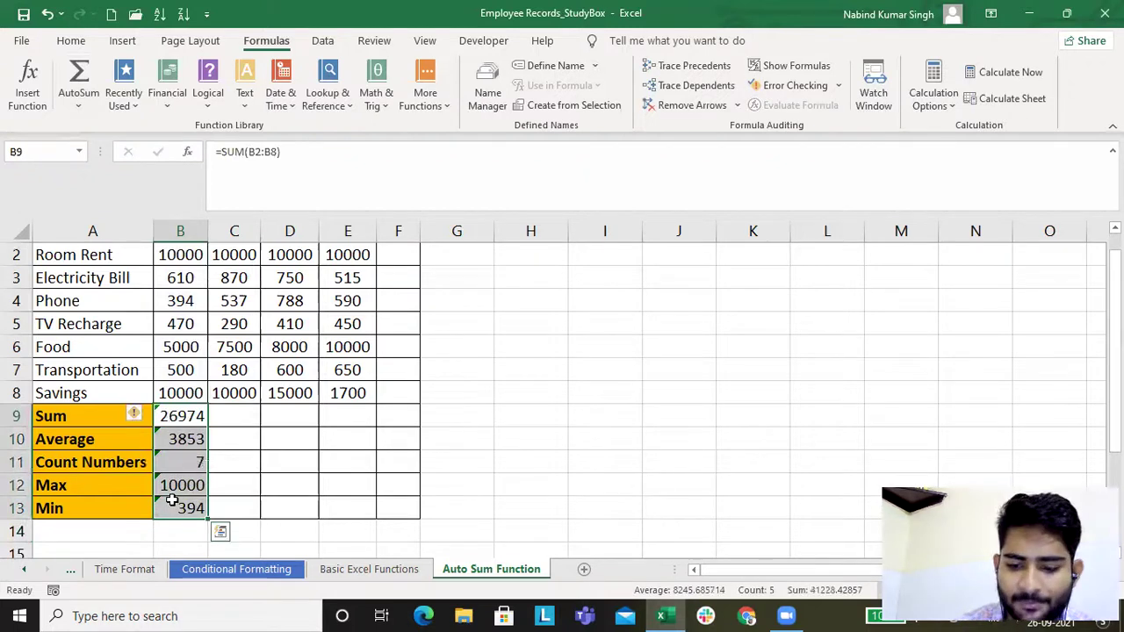
key("shift+Right")
key("shift+Right")
key("shift+Right")
key("ctrl+r")
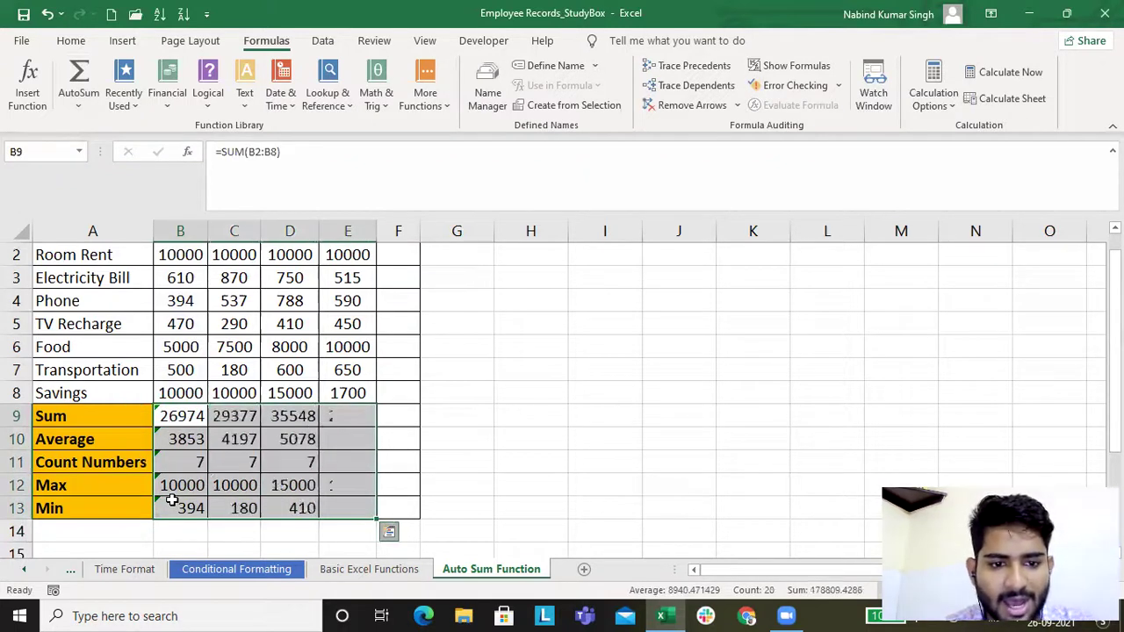
key("ctrl+q")
left_click(555, 330)
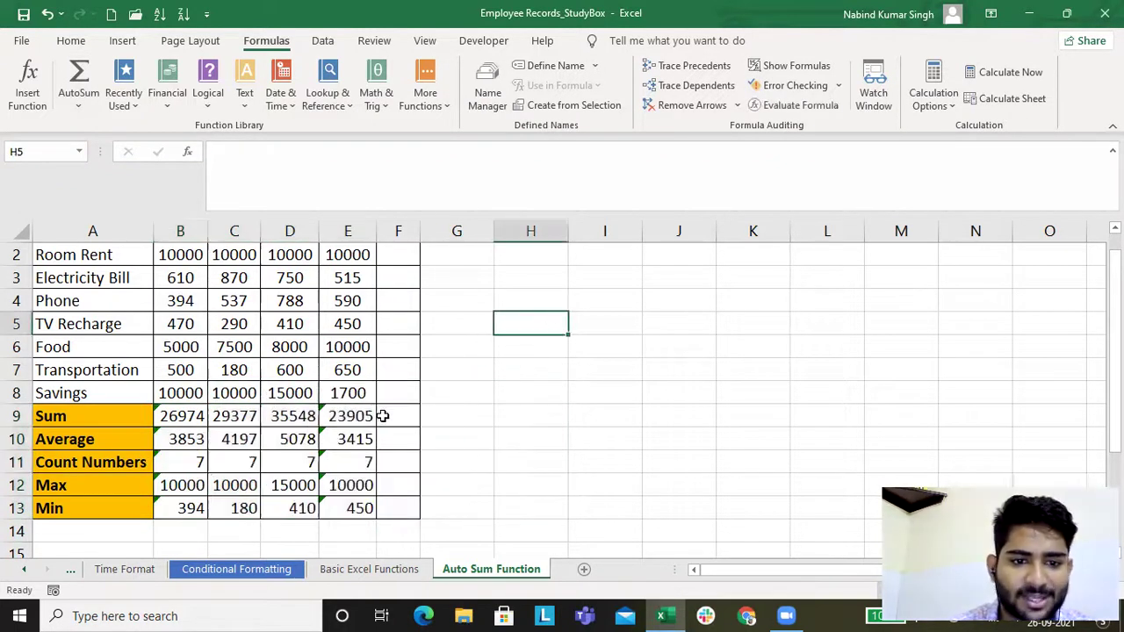
Check the copied Sep-21 Sum and Max, Jul-21 Count and Jun-21 Sum formulas.
left_click(342, 416)
scroll(341, 420, "up", 1)
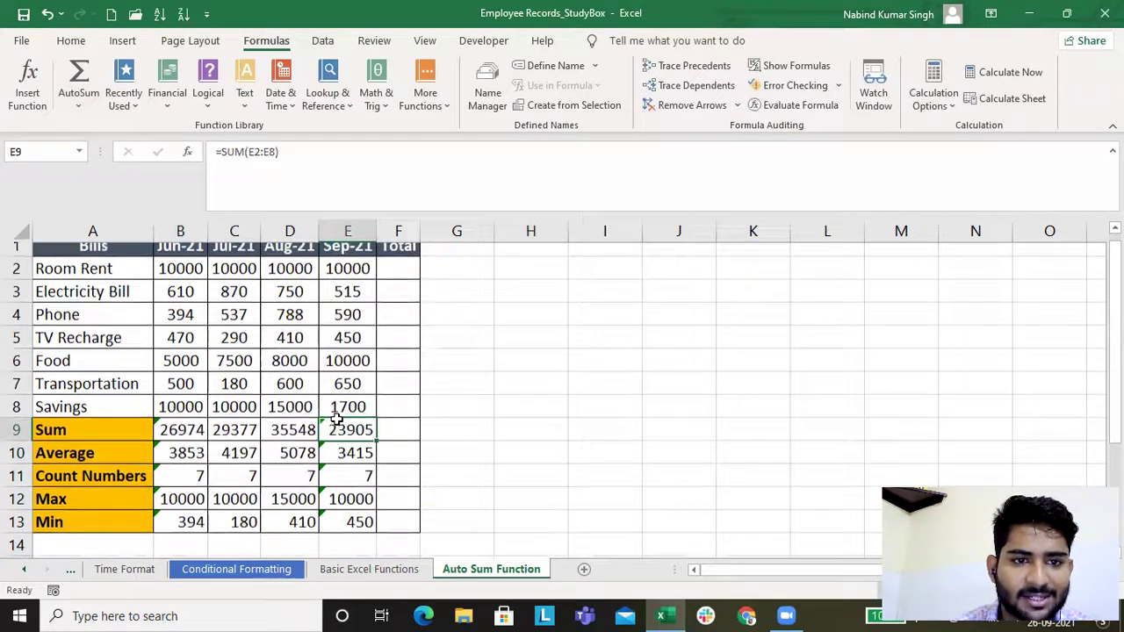
left_click(345, 511)
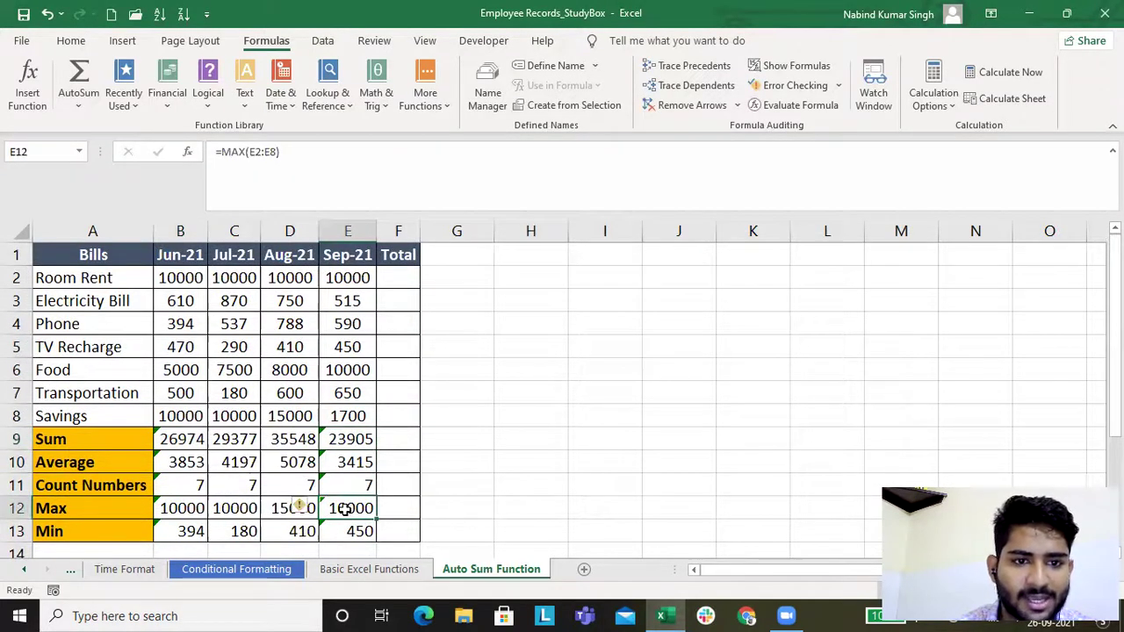
left_click(233, 483)
left_click(180, 441)
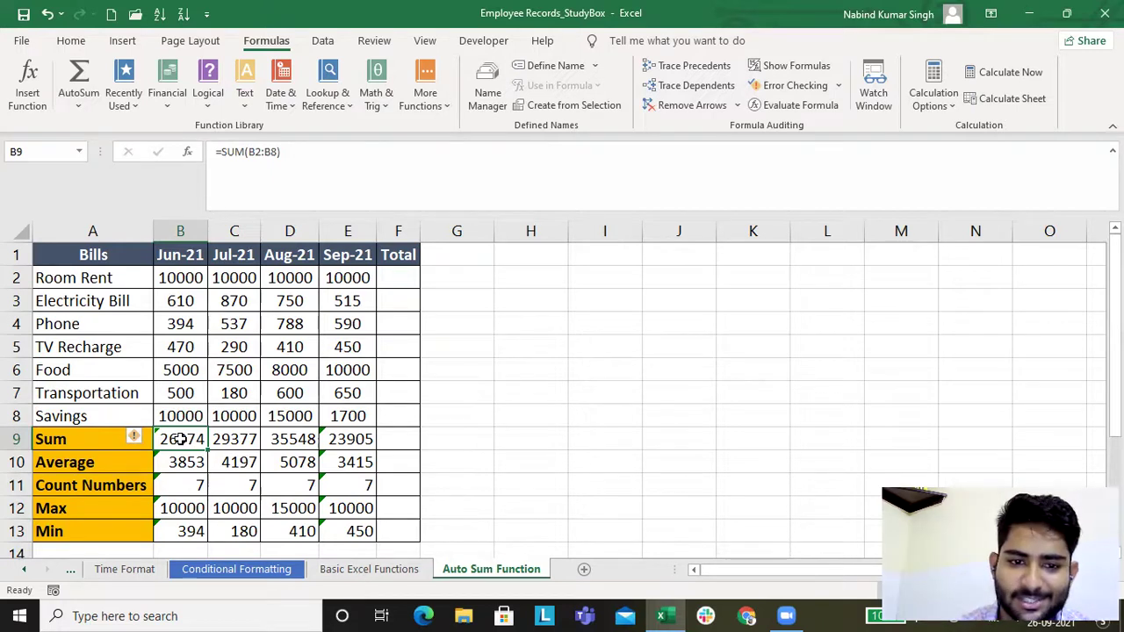
Total the Room Rent (40000) and Electricity Bill (2745) rows with SUM in F2 and F3.
left_click(402, 277)
type("=")
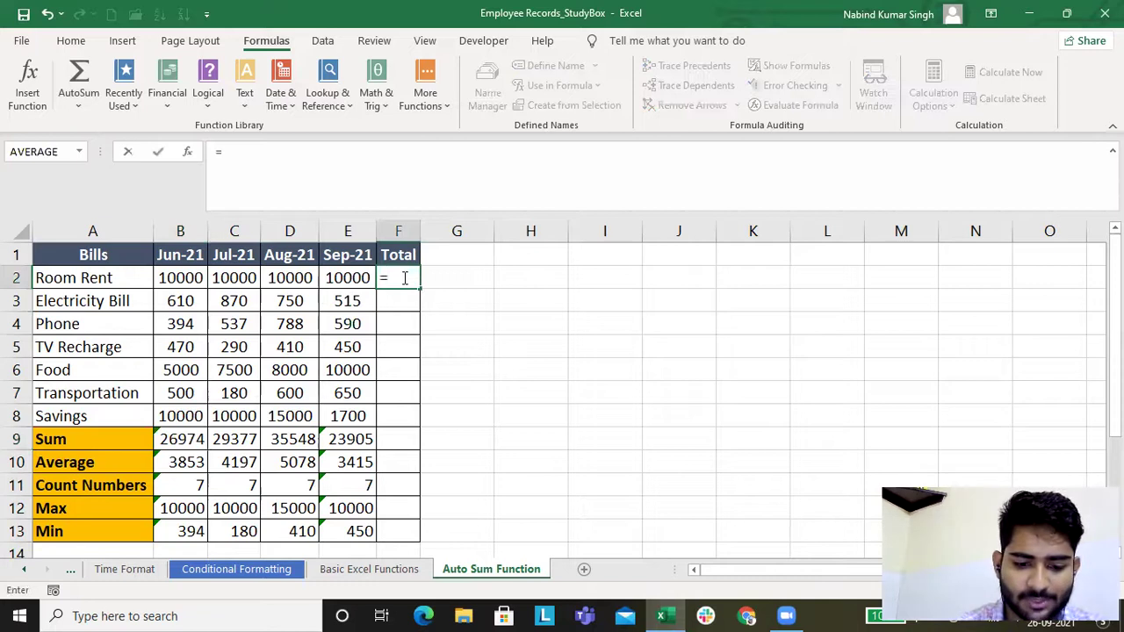
key("BackSpace")
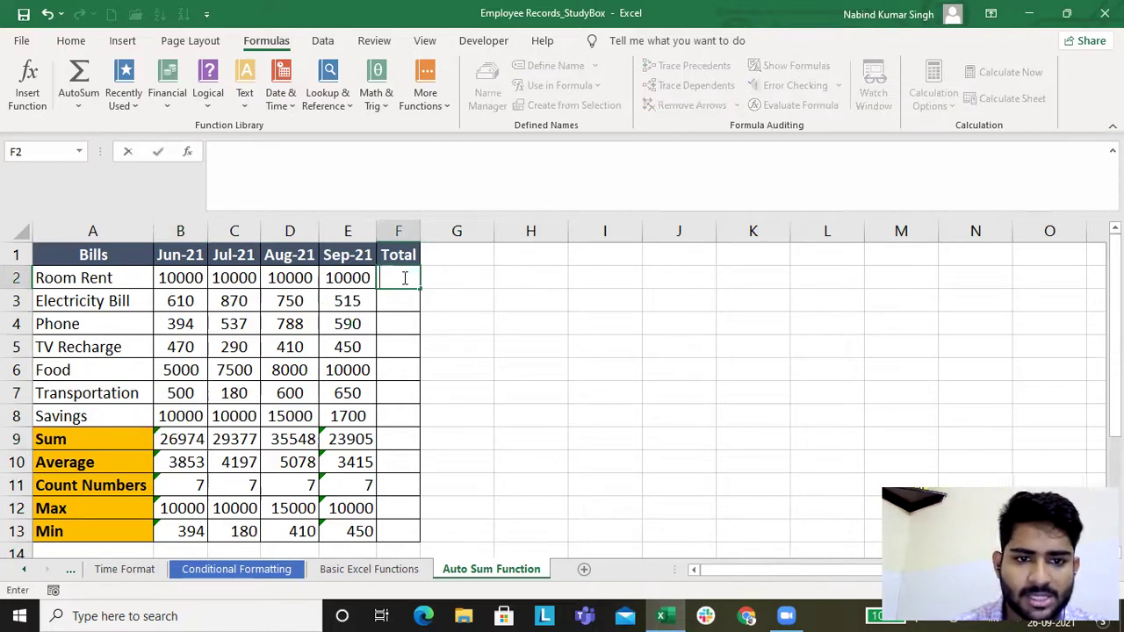
left_click(527, 279)
left_click(390, 279)
left_click(78, 101)
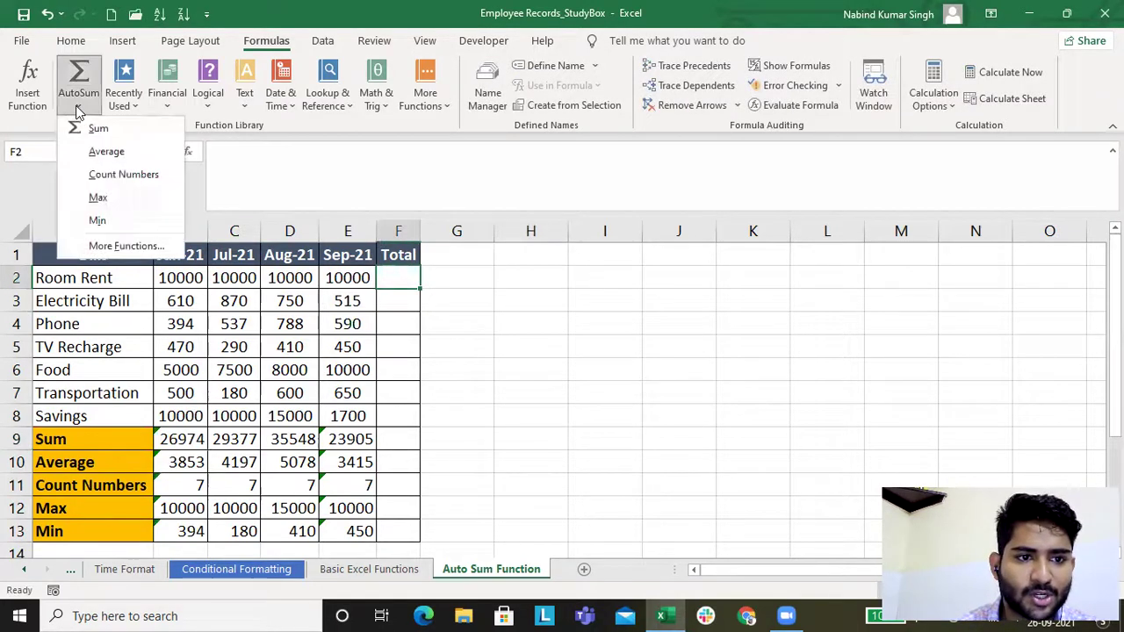
left_click(94, 129)
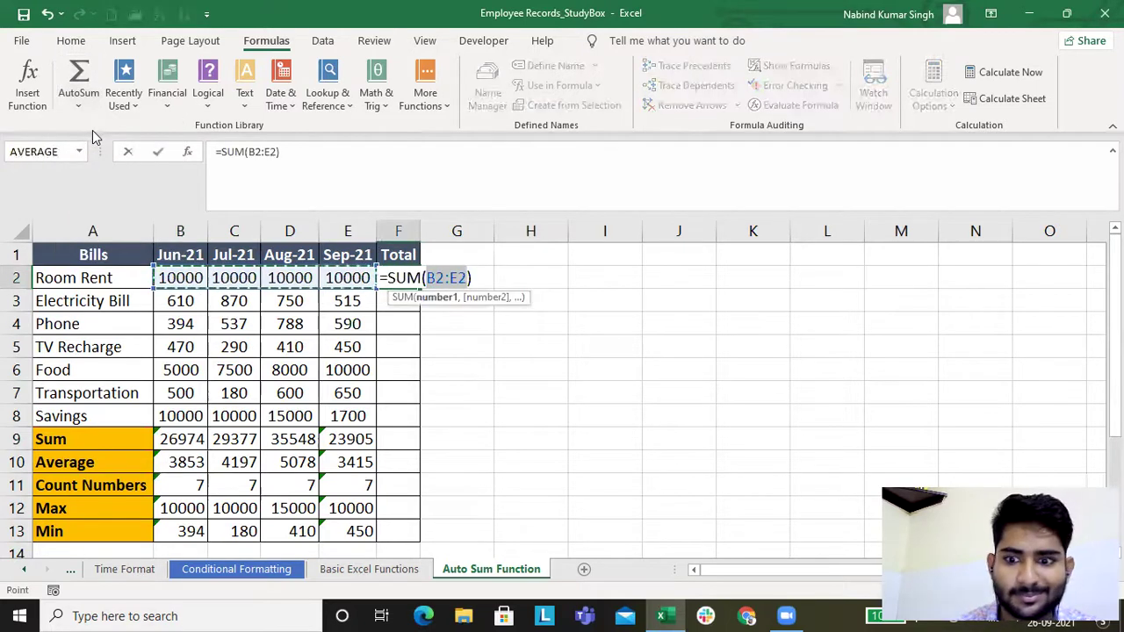
key("Return")
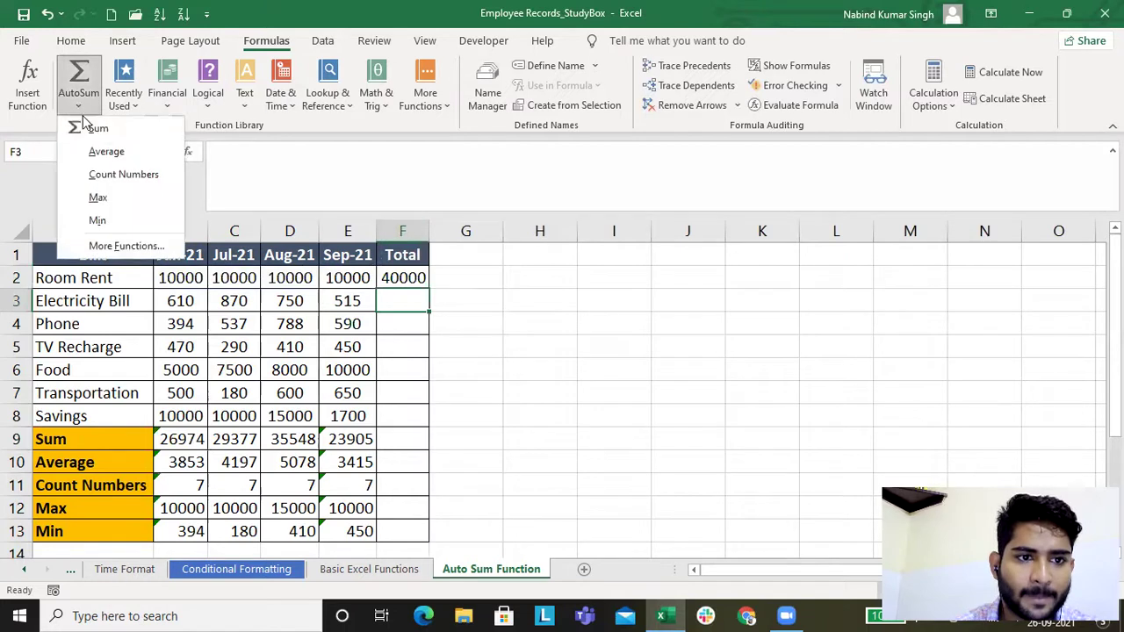
left_click(91, 126)
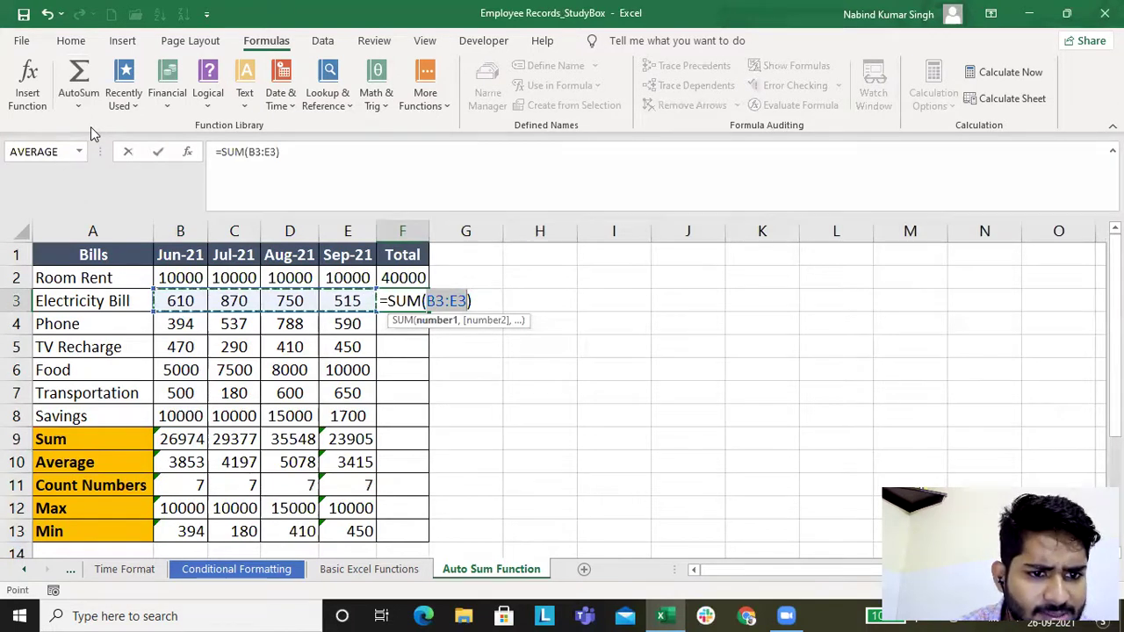
key("Return")
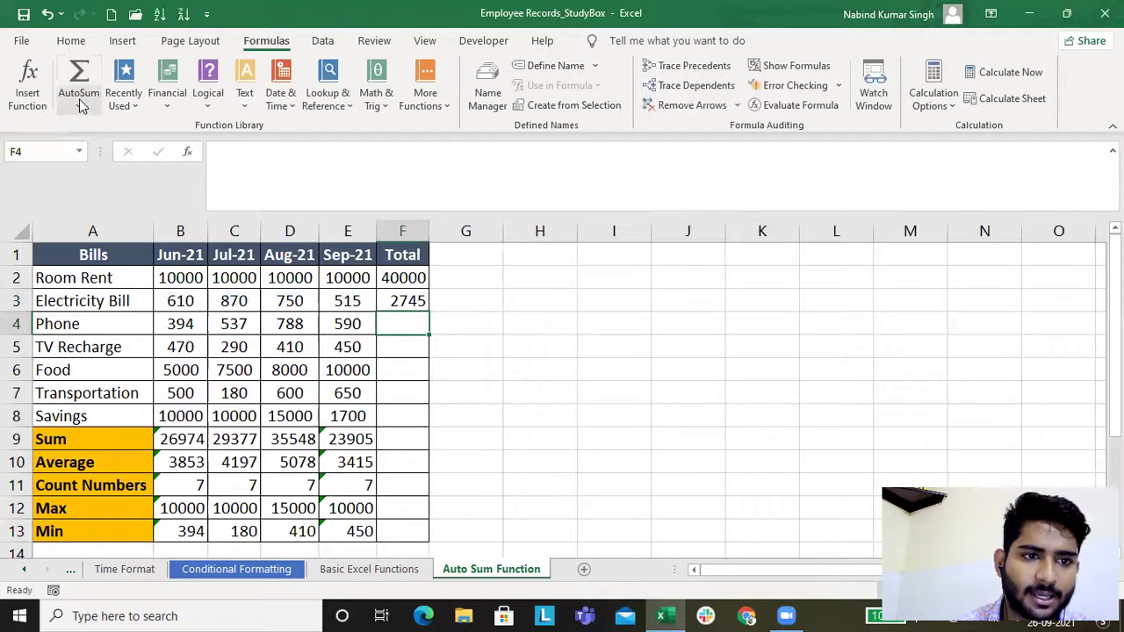
Sum B4:E4 into F4 for Phone (2309) and B5:E5 into F5 for TV Recharge (1620).
scroll(77, 108, "up", 1)
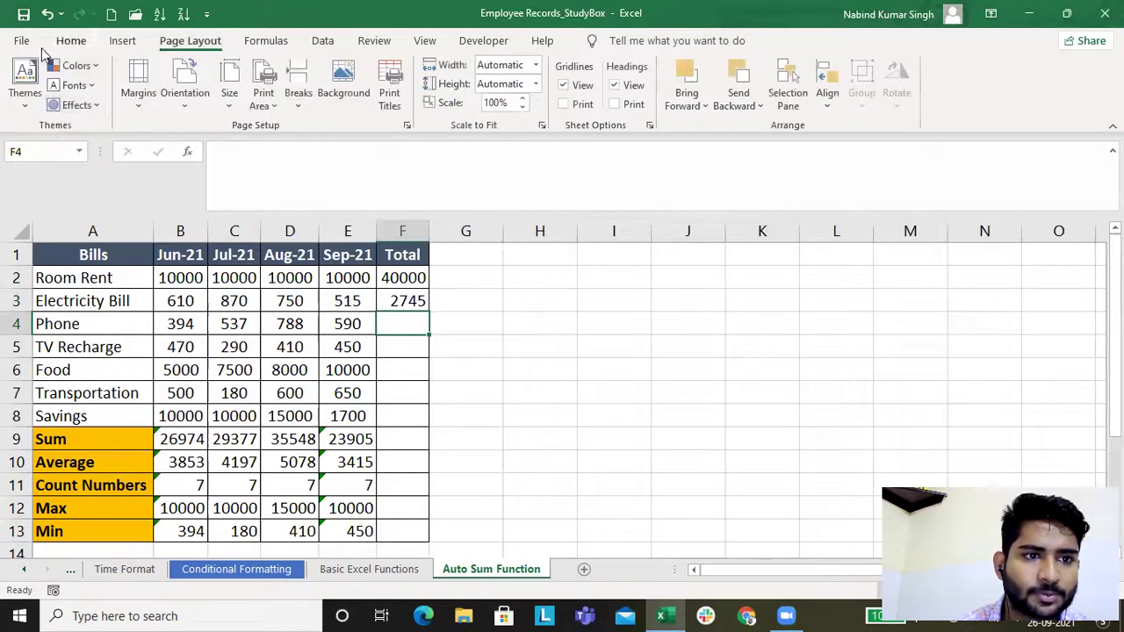
left_click(266, 40)
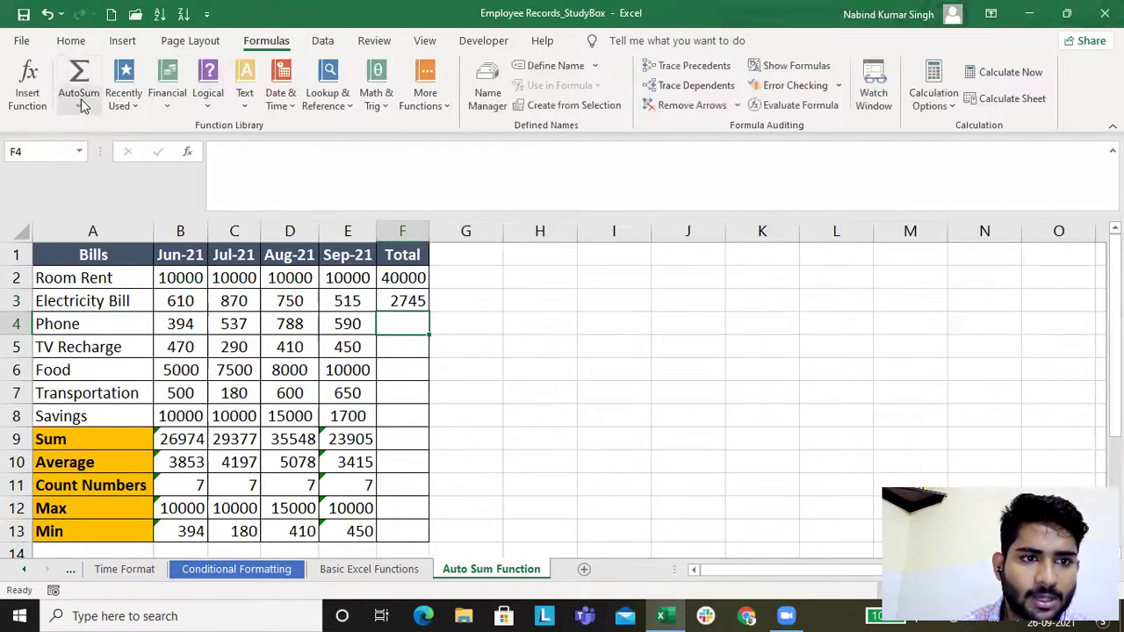
left_click(80, 99)
left_click(102, 130)
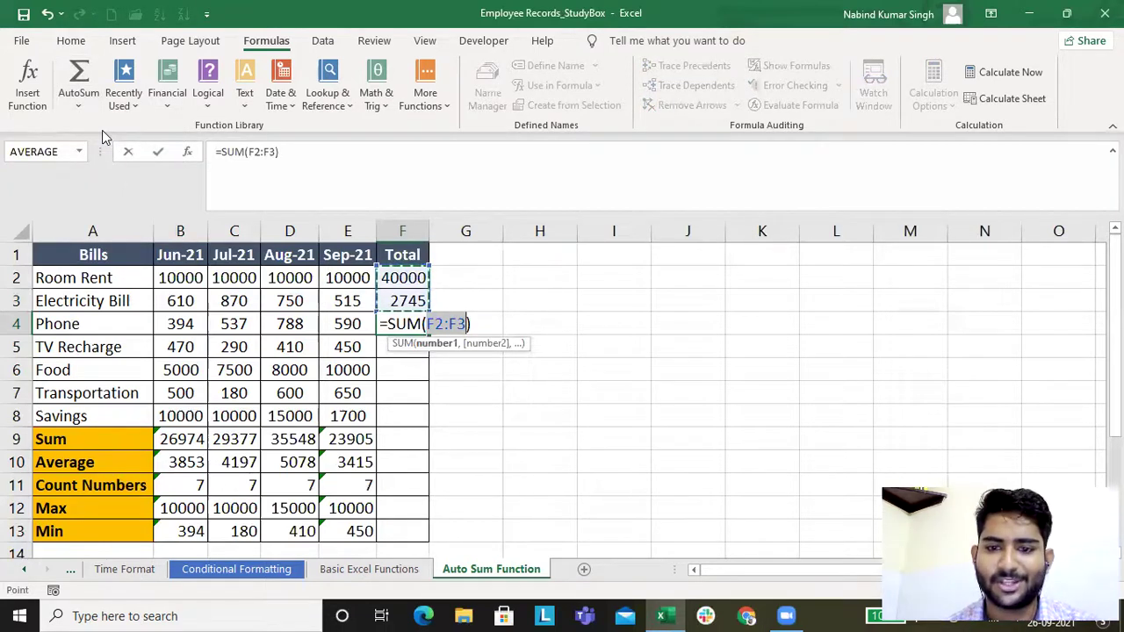
left_click(180, 324)
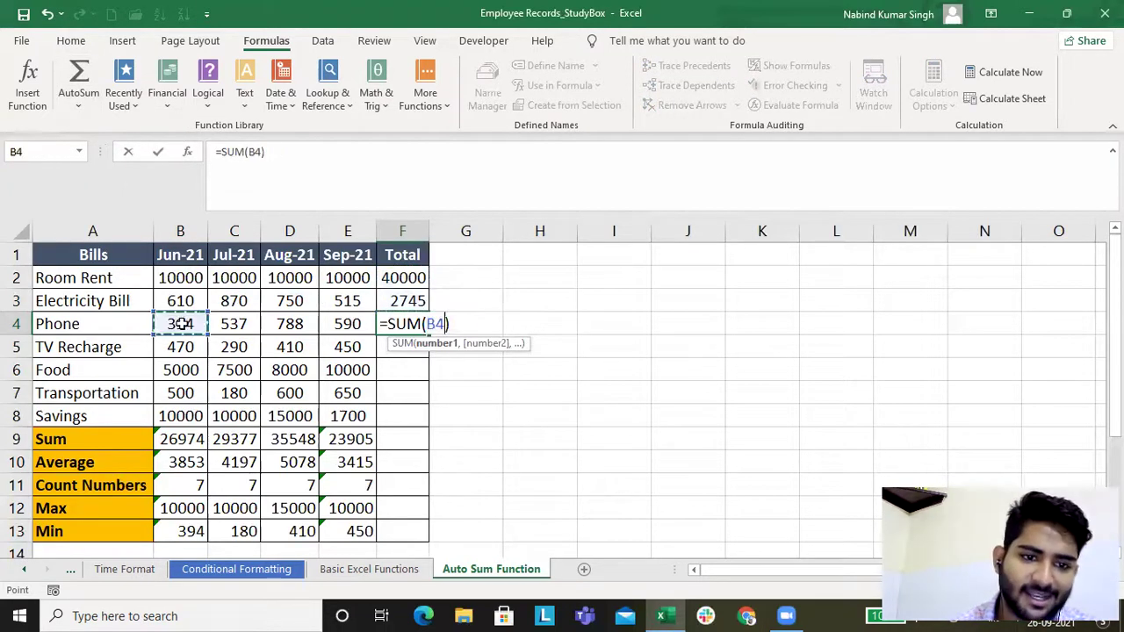
left_click_drag(180, 325, 338, 317)
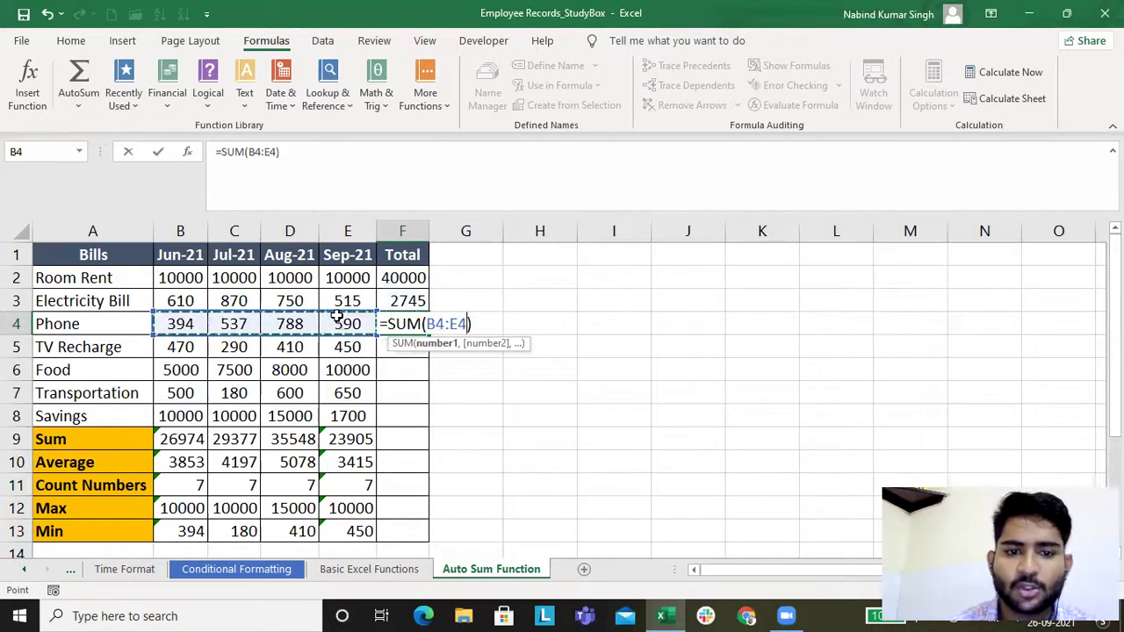
key("Return")
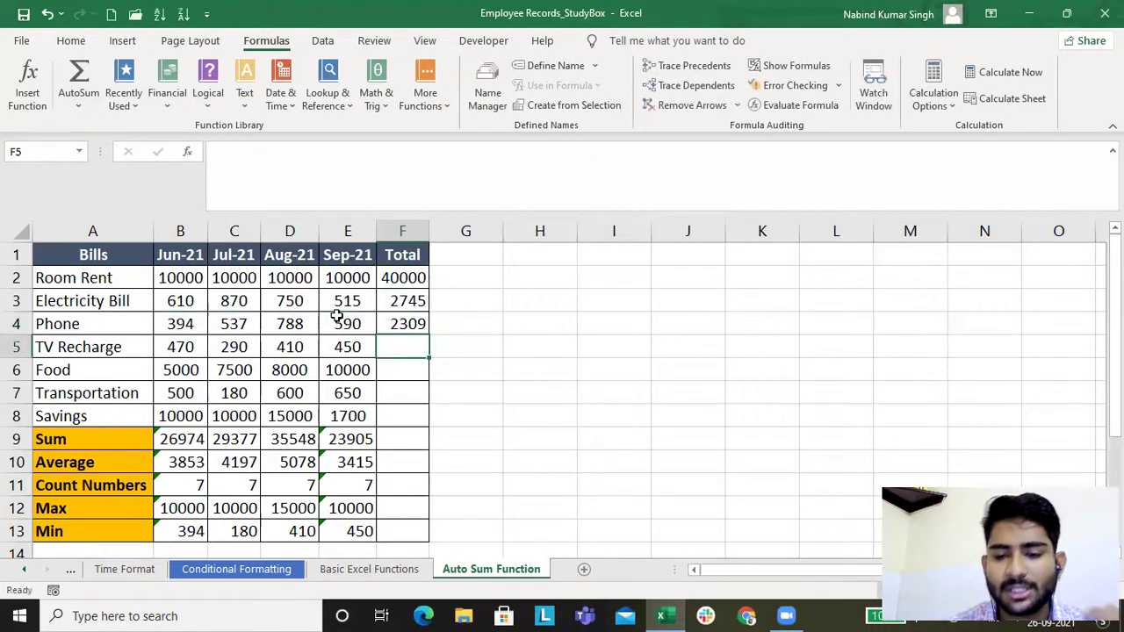
left_click(88, 117)
left_click(85, 130)
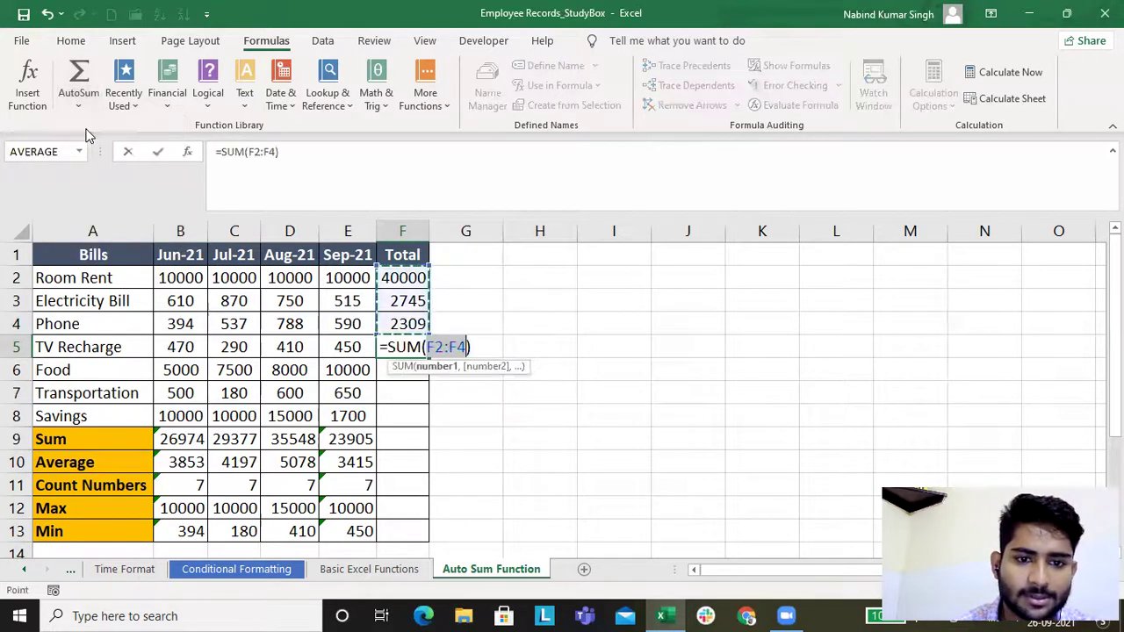
left_click_drag(180, 349, 355, 349)
key("Return")
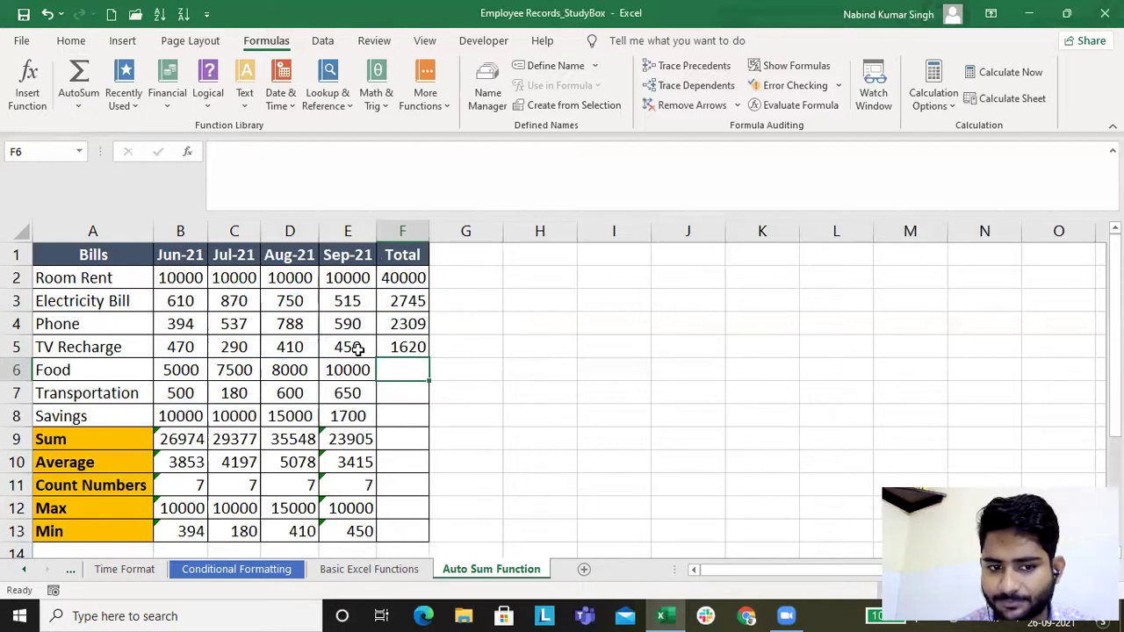
Ignore the 'Formula Omits Adjacent Cells' flags on the Sum through Min results.
mouse_move(188, 439)
left_mouse_down()
mouse_move(383, 546)
mouse_move(371, 532)
left_mouse_up()
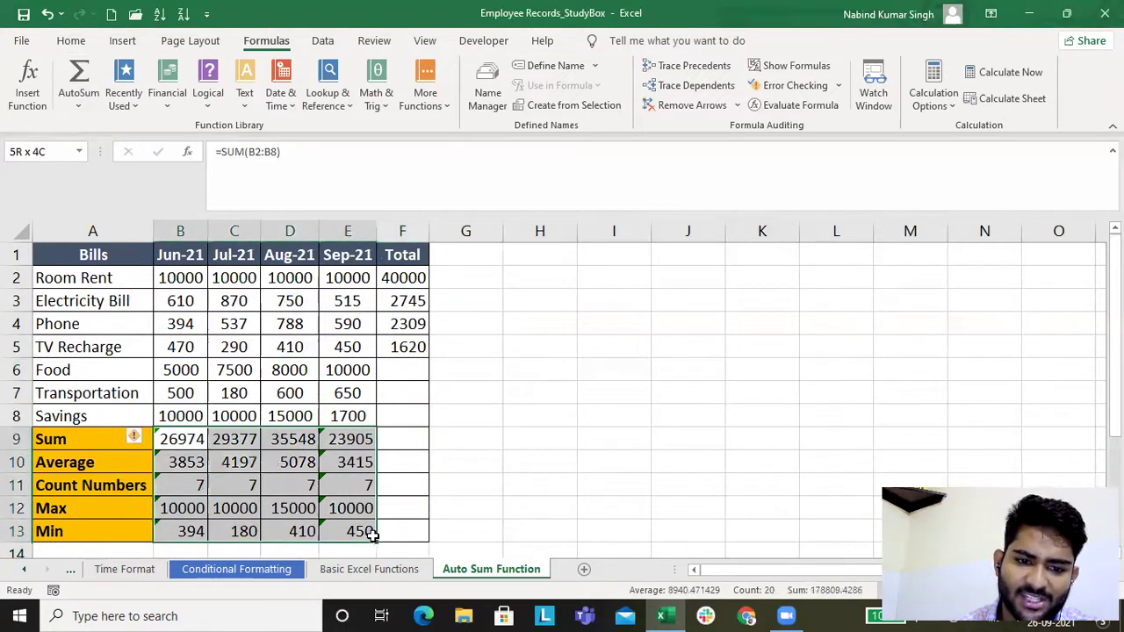
left_click(146, 438)
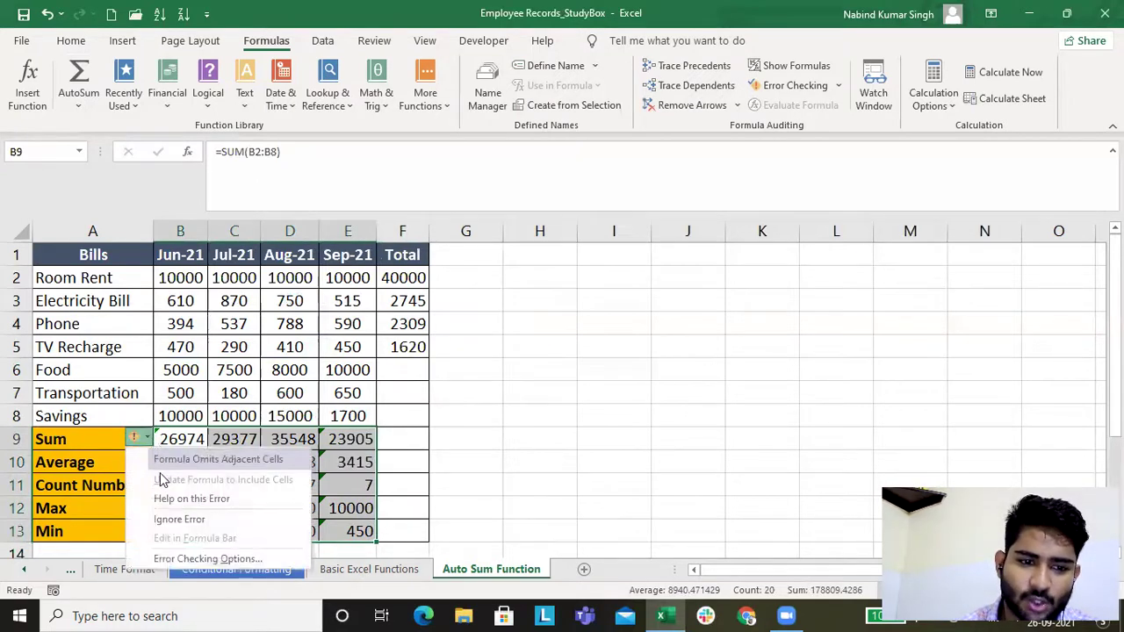
left_click(180, 518)
left_click(253, 488)
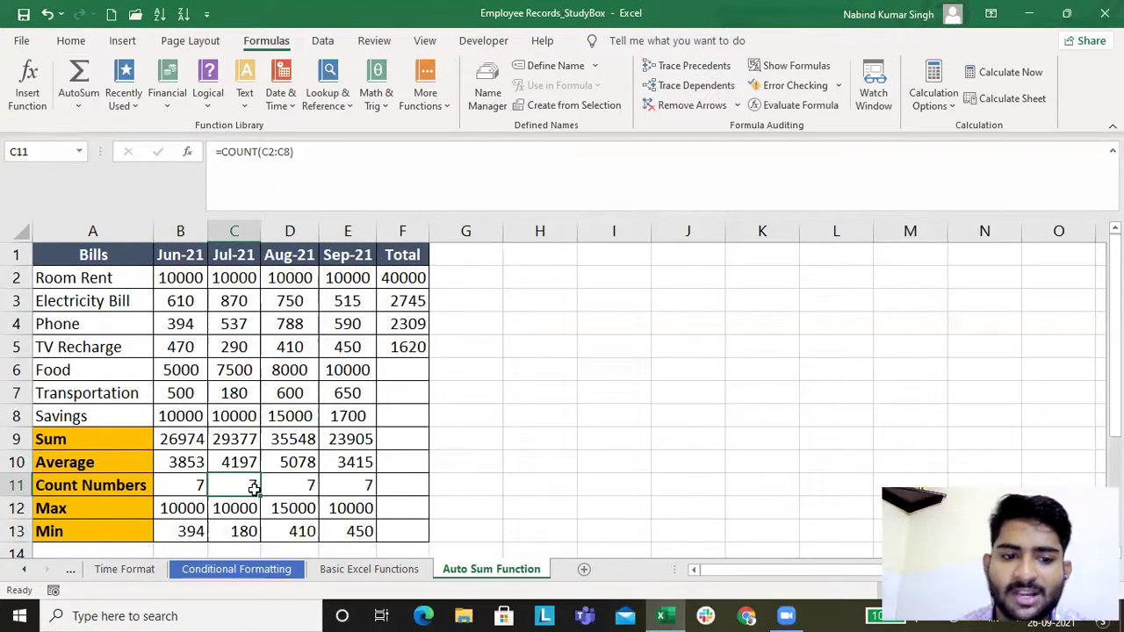
left_click_drag(186, 439, 345, 442)
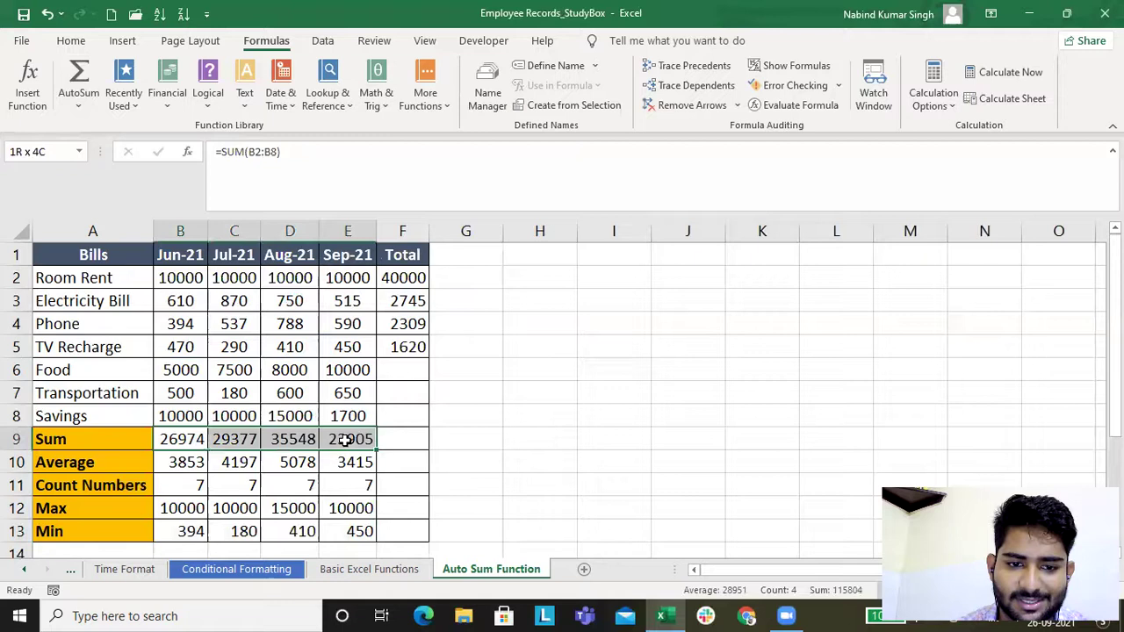
Clear B9:E9 and F2:F5, then AutoSum B9:E9 with Alt+= giving 26974, 29377, 35548, 23905.
key("Delete")
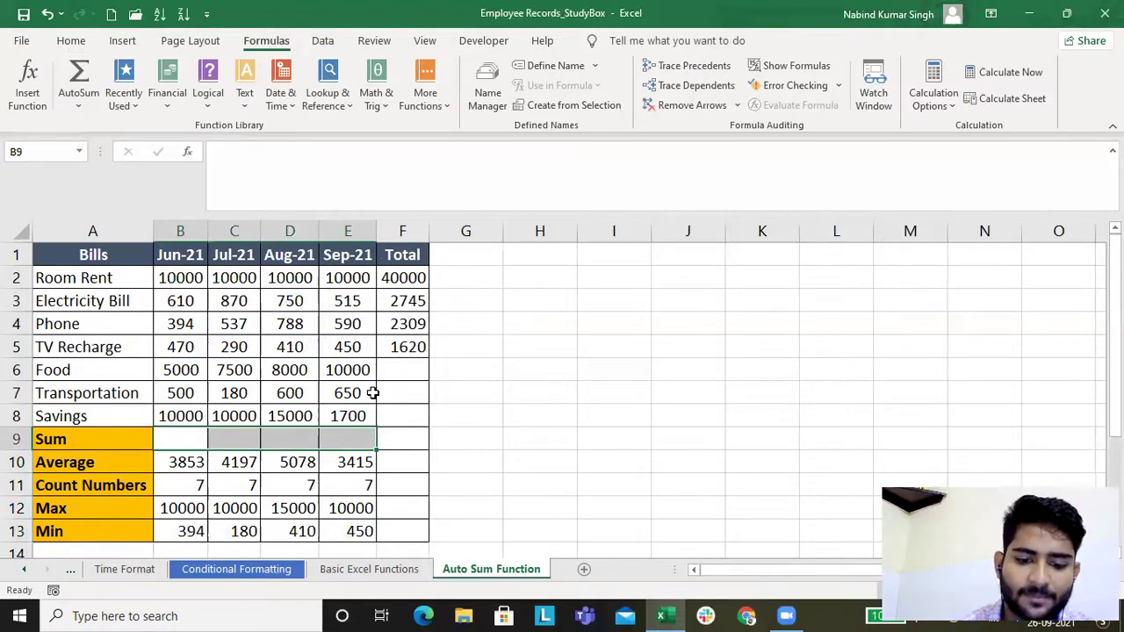
left_click_drag(184, 436, 363, 433)
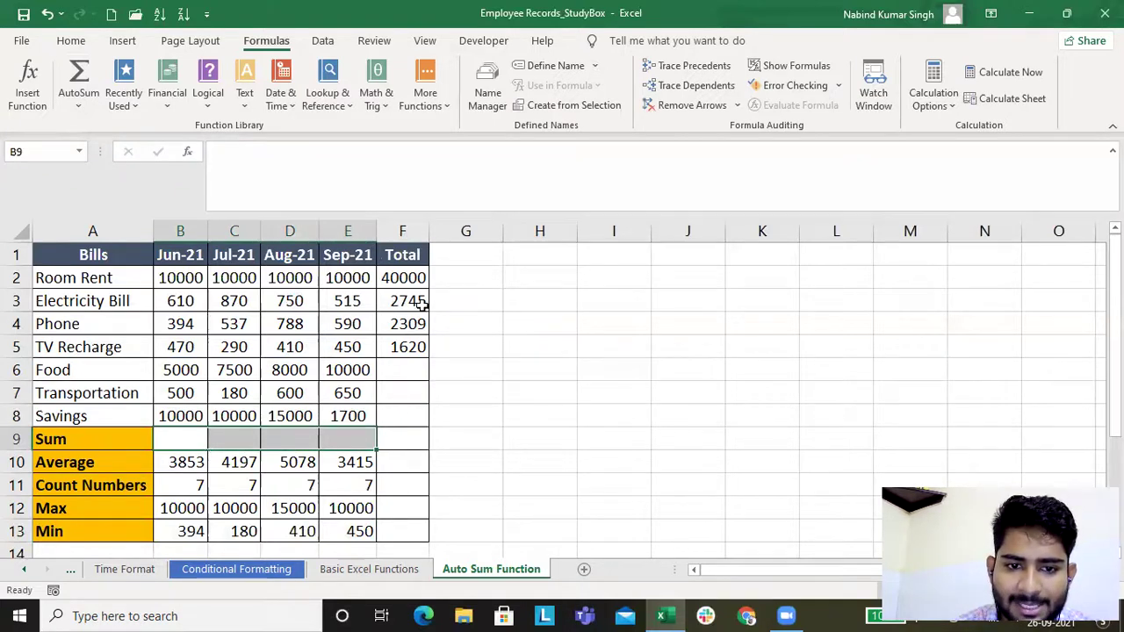
left_click_drag(411, 278, 398, 368)
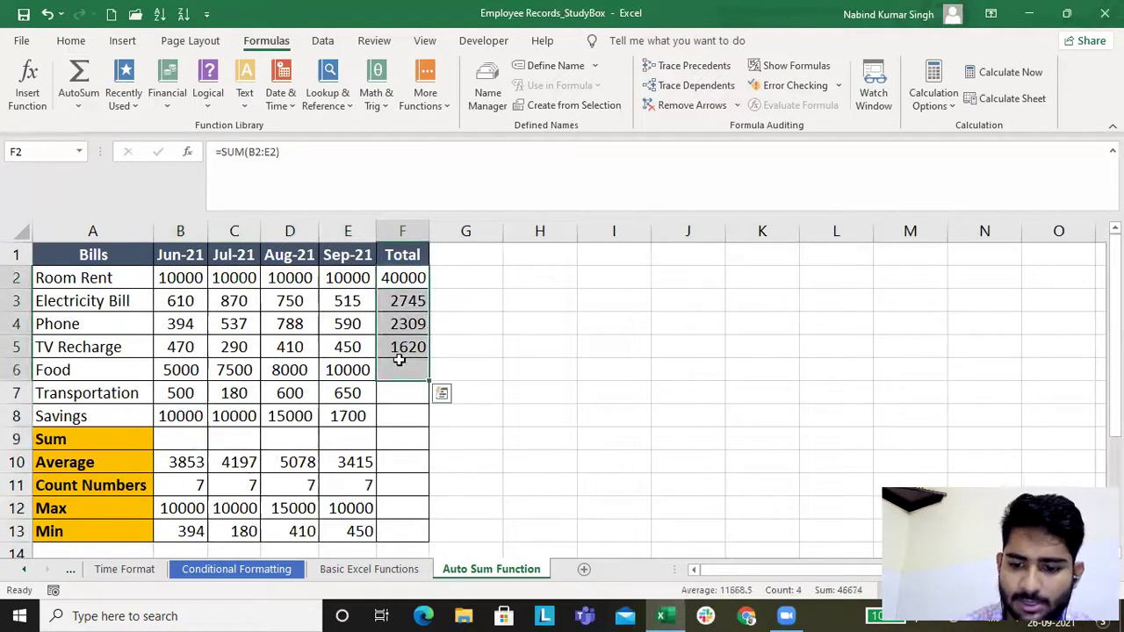
key("Delete")
left_click_drag(181, 439, 344, 440)
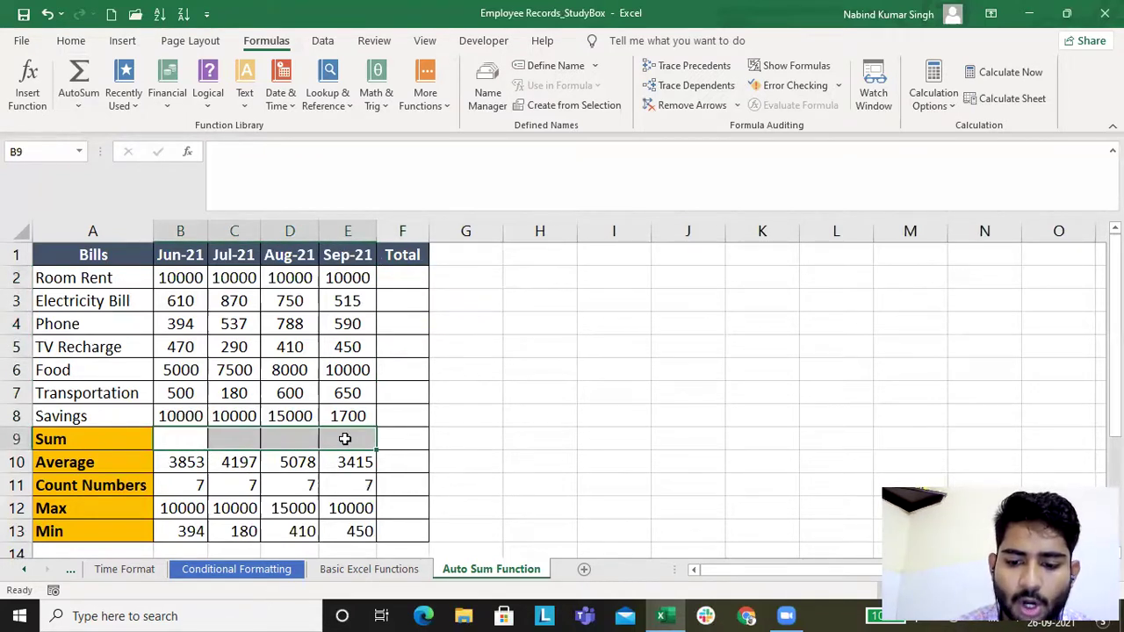
key("alt+equal")
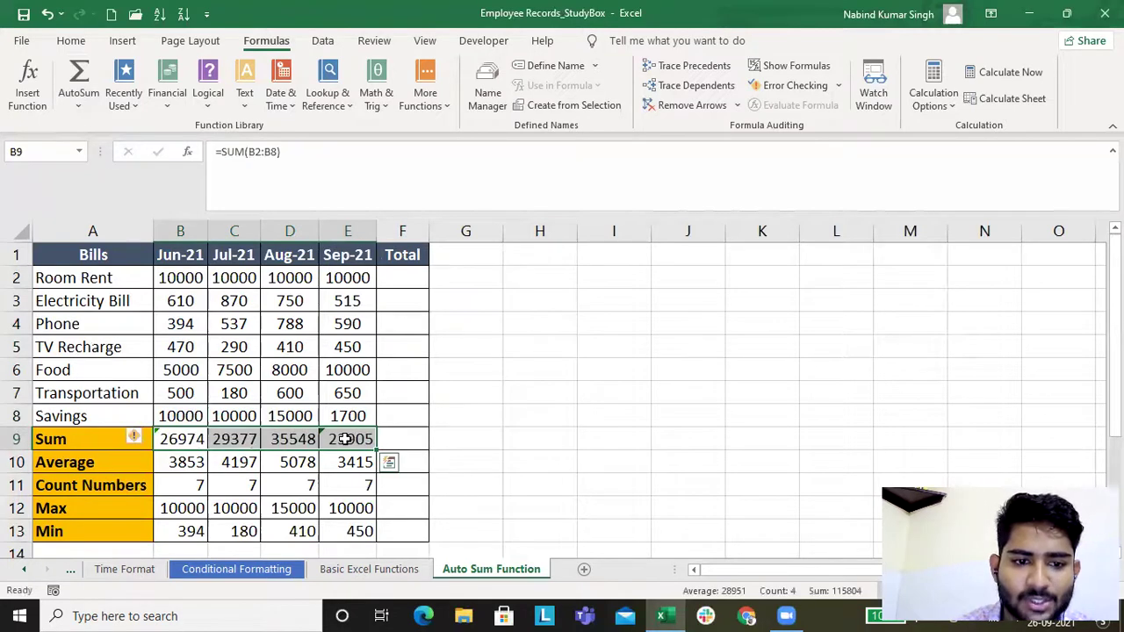
AutoSum F2:F8 with Alt+= so each Total shows its row sum, 40000 through 36700.
left_click_drag(166, 439, 339, 440)
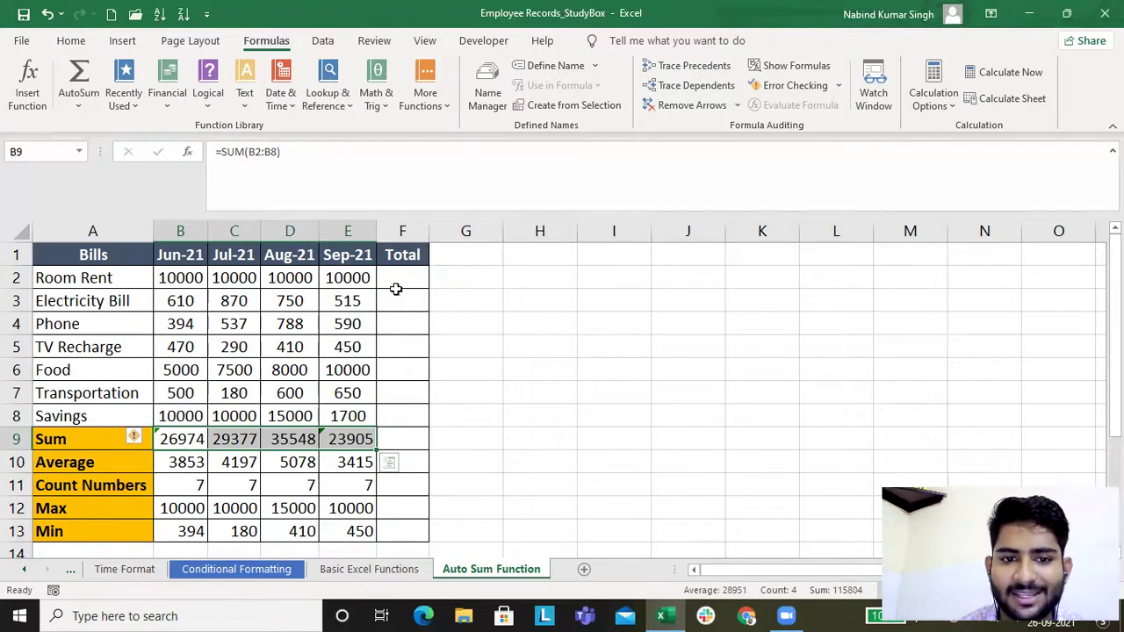
left_click_drag(400, 278, 409, 412)
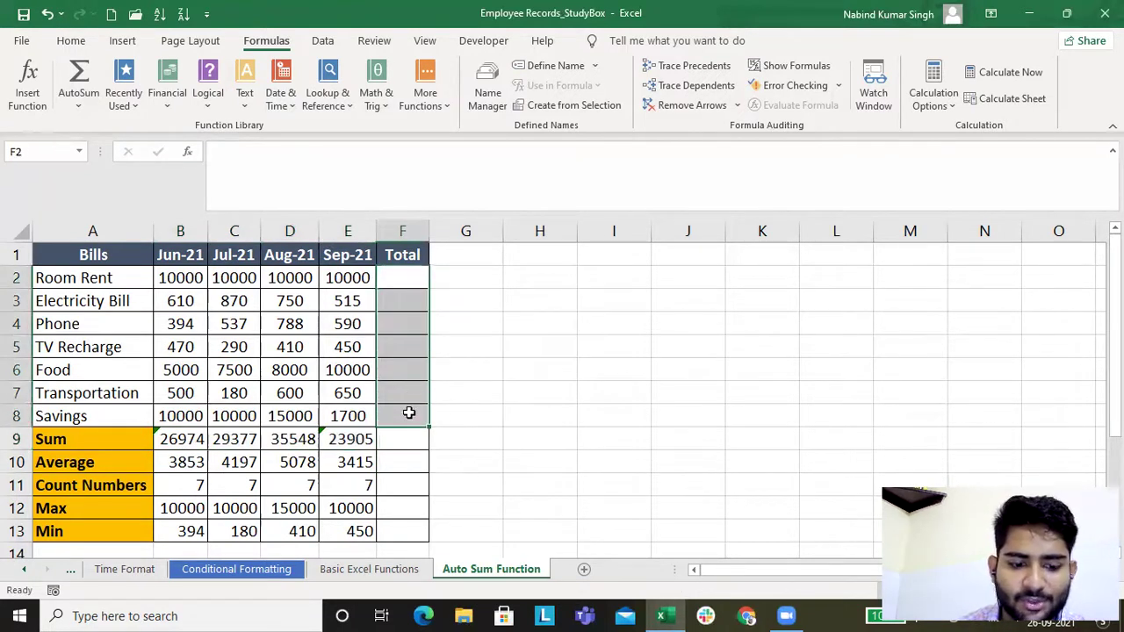
key("alt+equal")
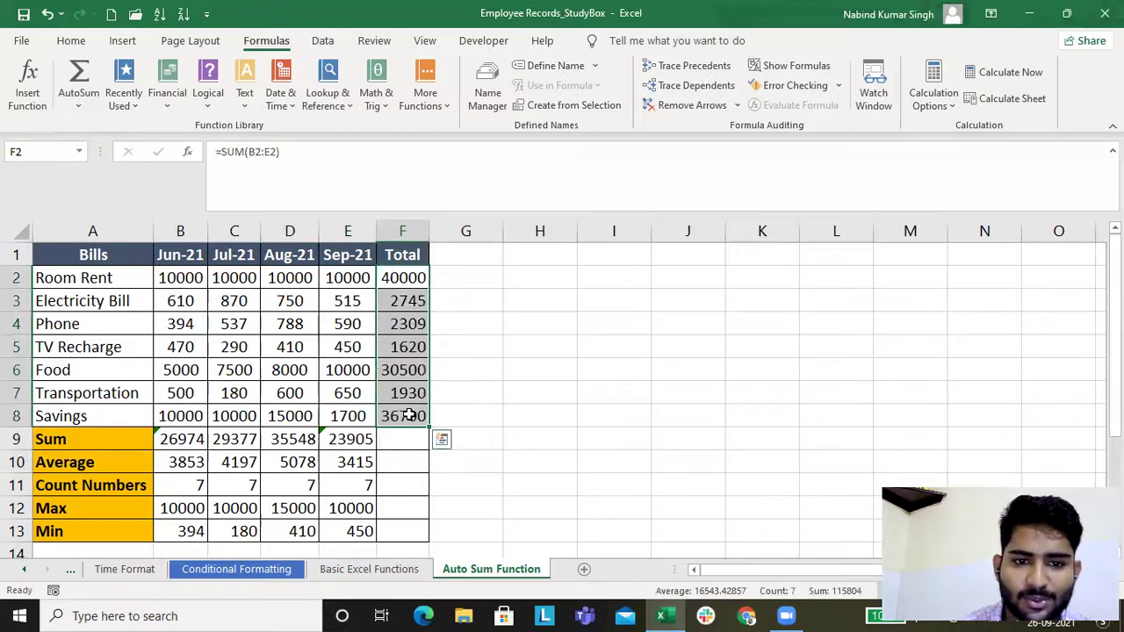